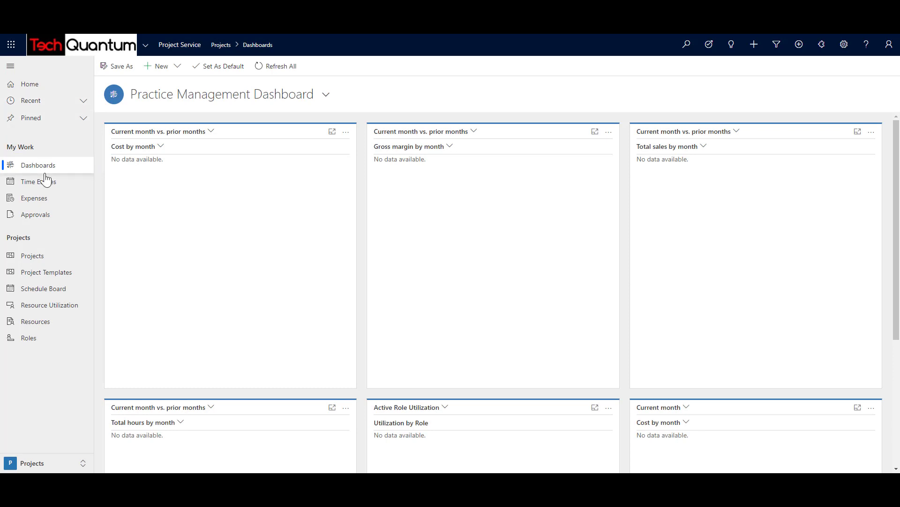
click(10, 66)
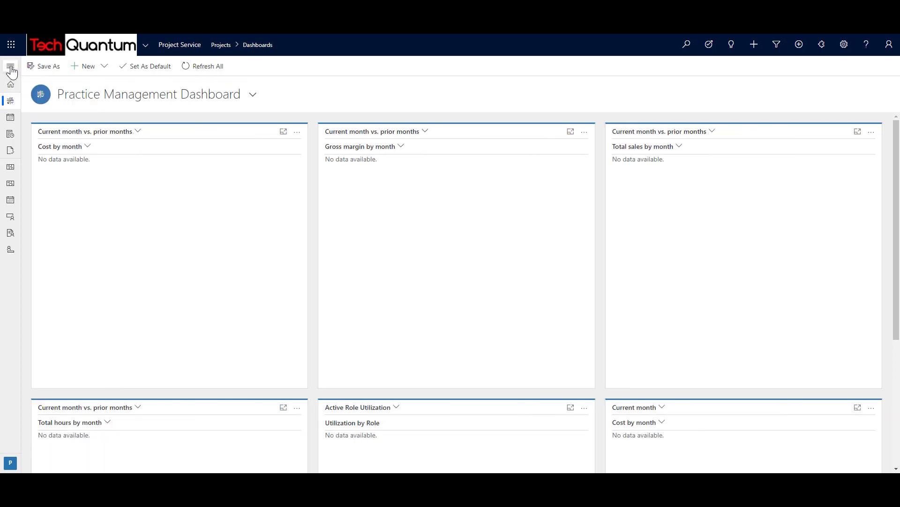
click(12, 67)
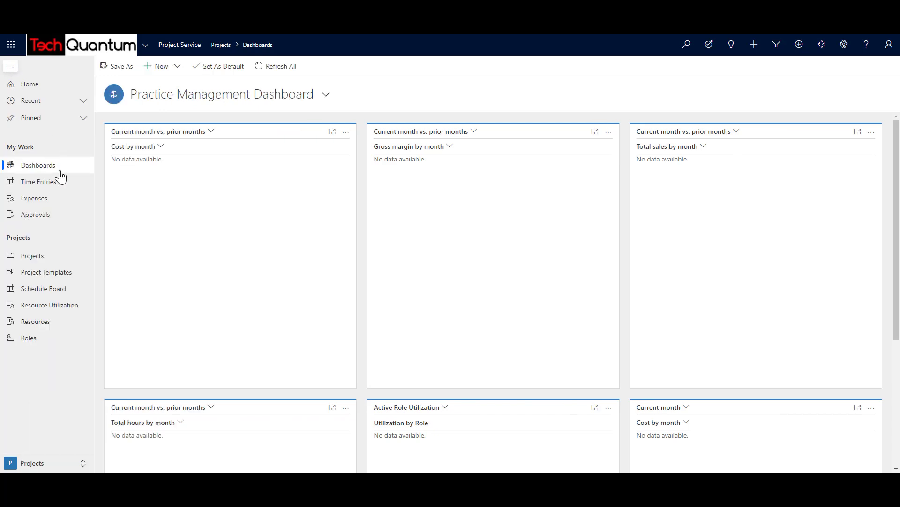
Create a new project template named "Project Template For Business Central Implementation".
click(37, 276)
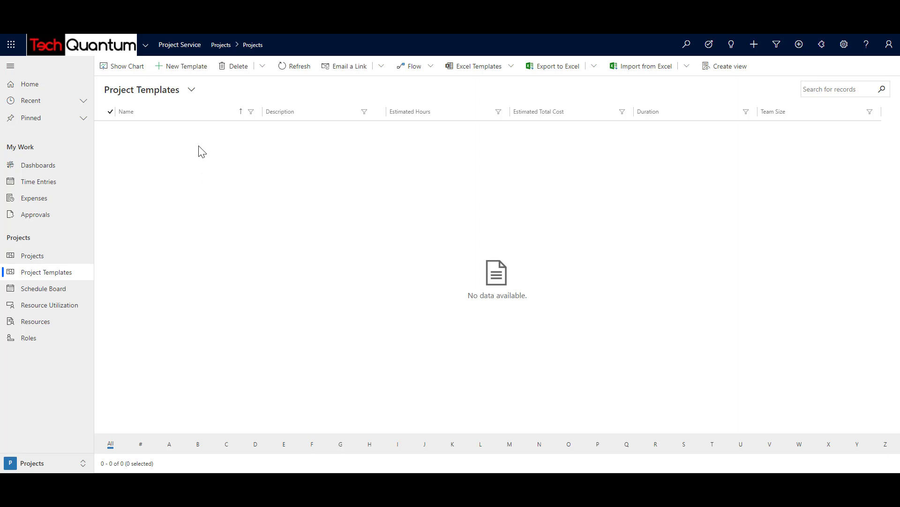
click(184, 72)
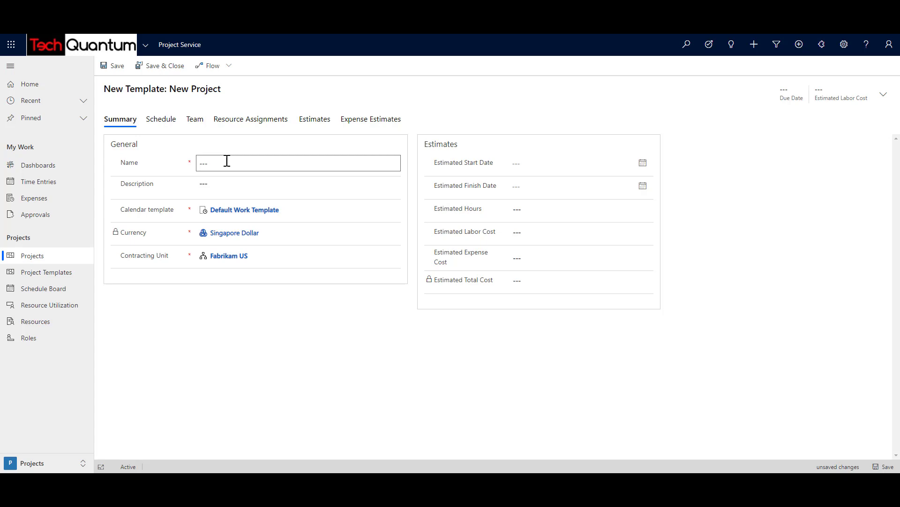
text(Project Template For Business Central Implementation)
Copy the template's full name into its Description field.
drag(356, 163, 105, 153)
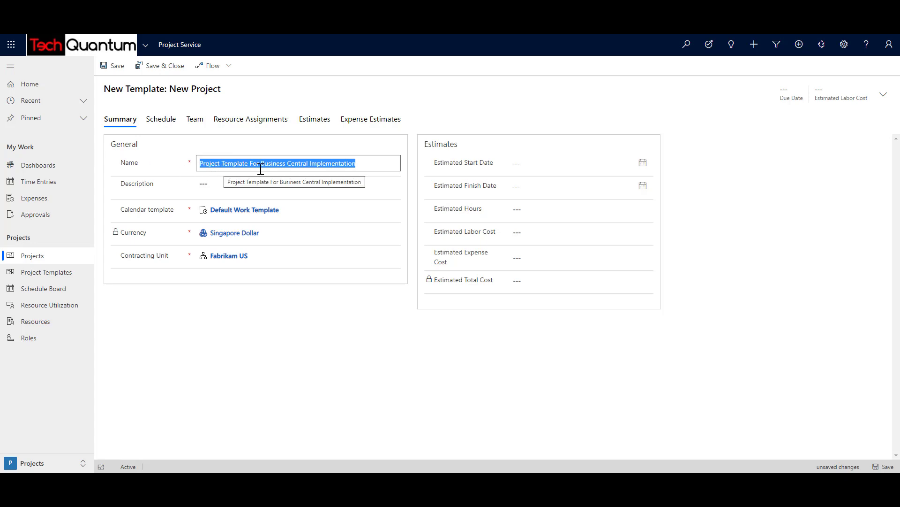
click(365, 164)
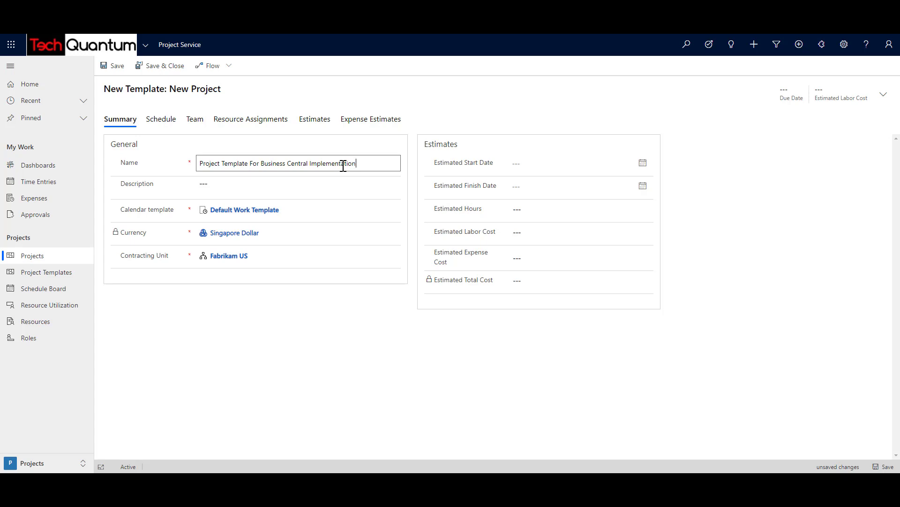
drag(364, 165, 198, 164)
key(ctrl+c)
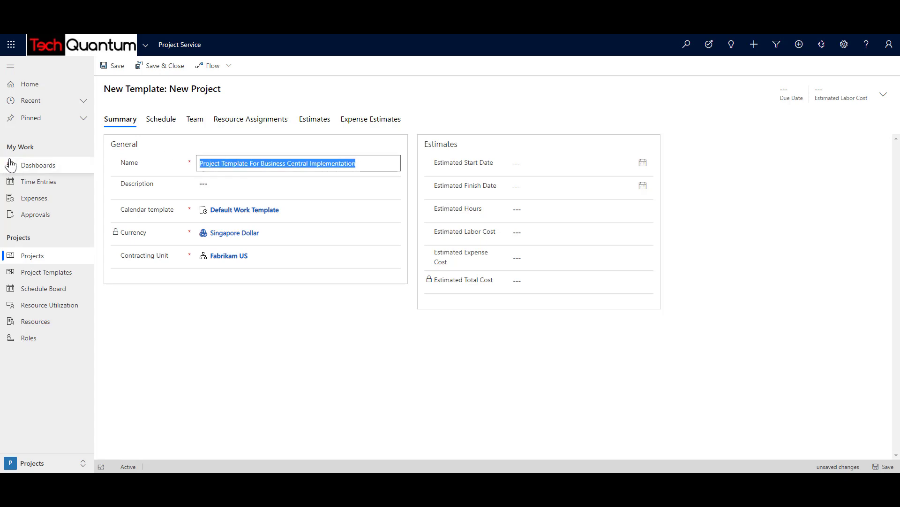
click(212, 185)
key(ctrl+v)
Replace the template's contracting unit with Tech Quantum - AU and save the record.
click(255, 220)
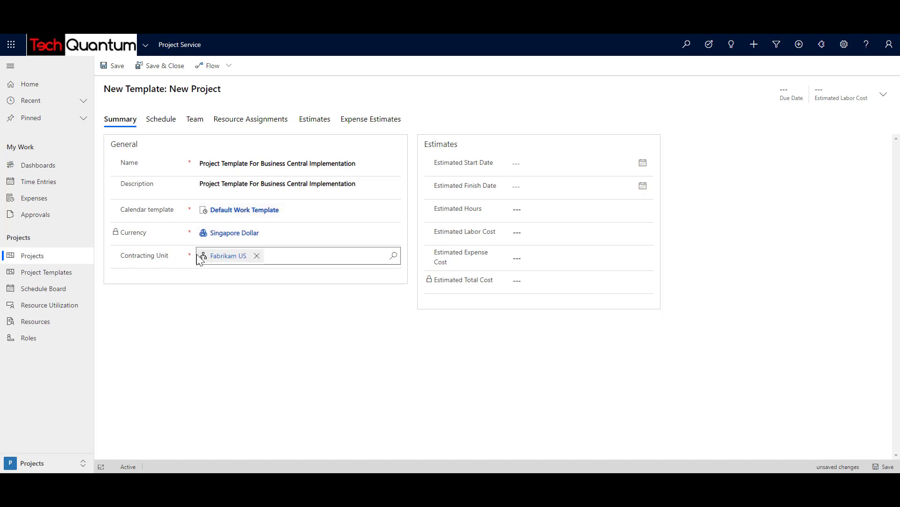
click(257, 257)
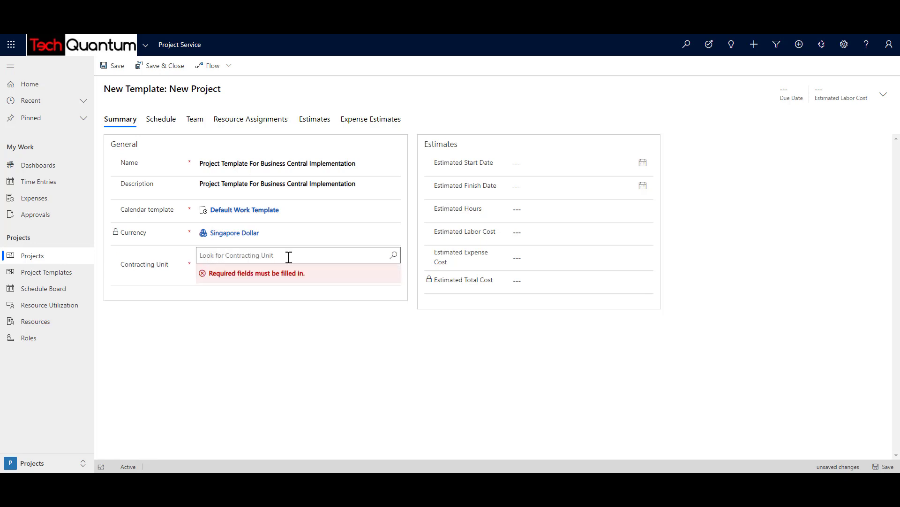
click(394, 256)
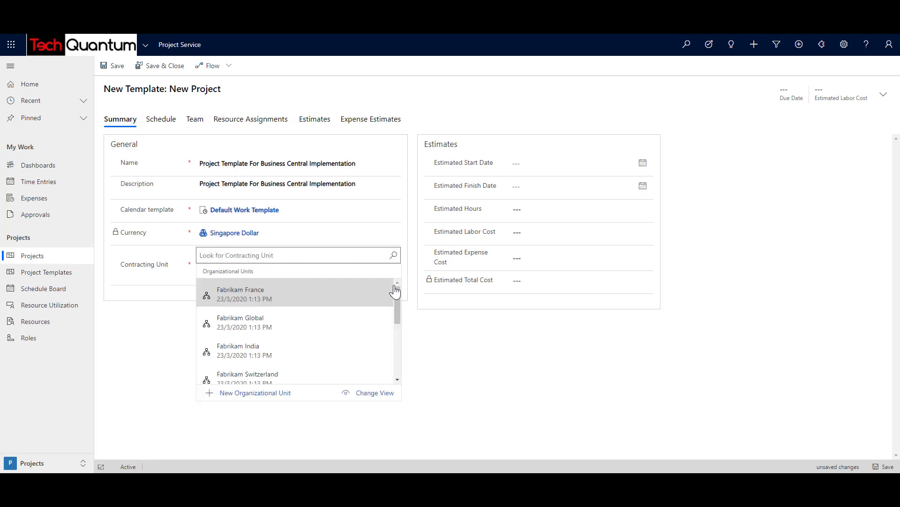
drag(398, 304, 400, 370)
click(317, 373)
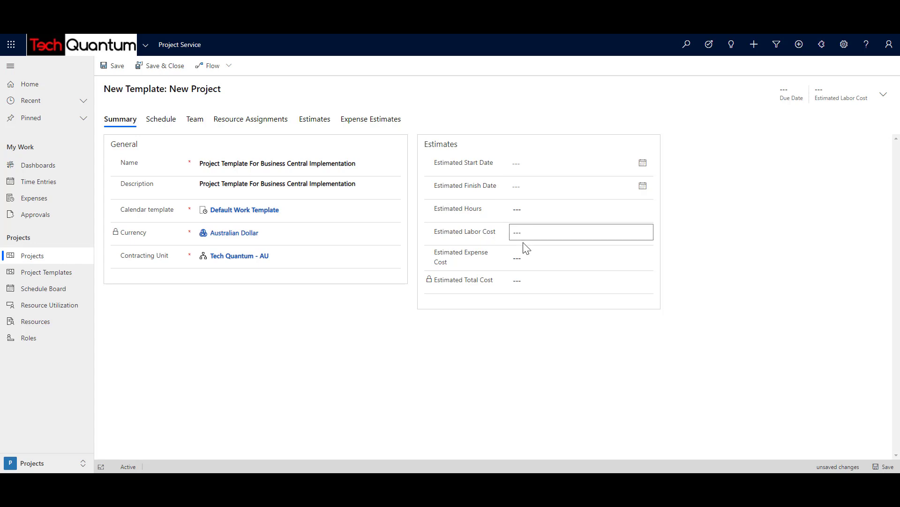
mouse_move(474, 263)
click(118, 67)
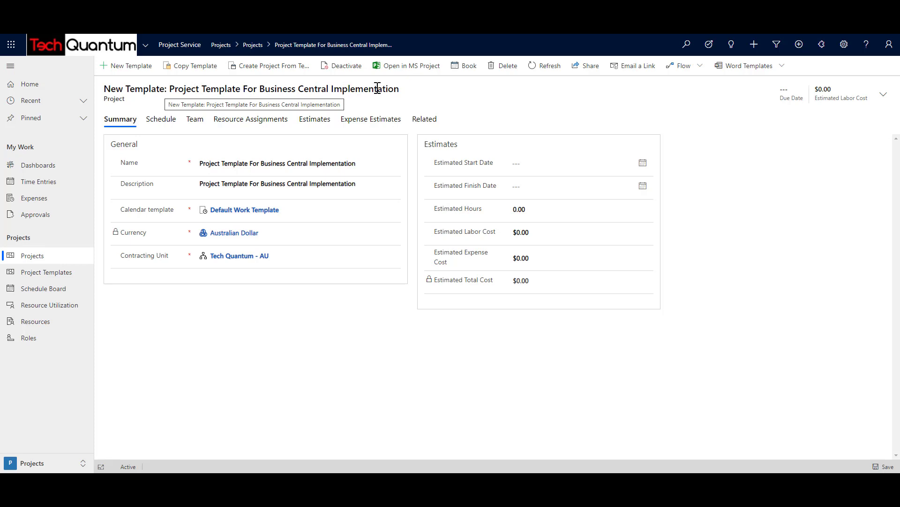
Add a first task to the template's schedule and name it "Requirement Phase".
click(167, 125)
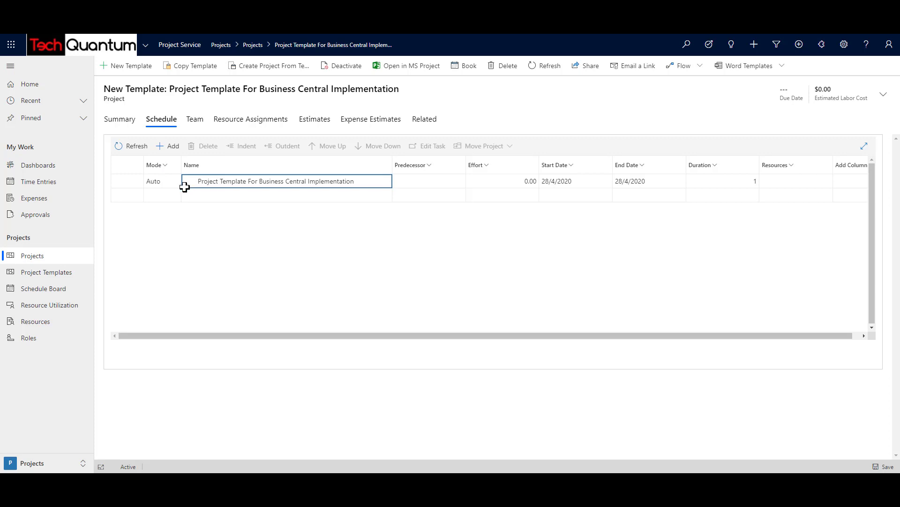
click(171, 148)
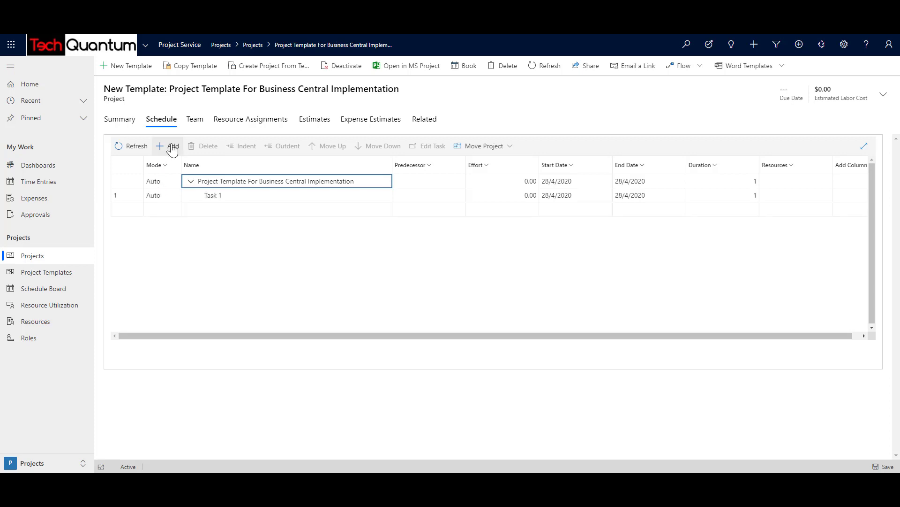
click(229, 197)
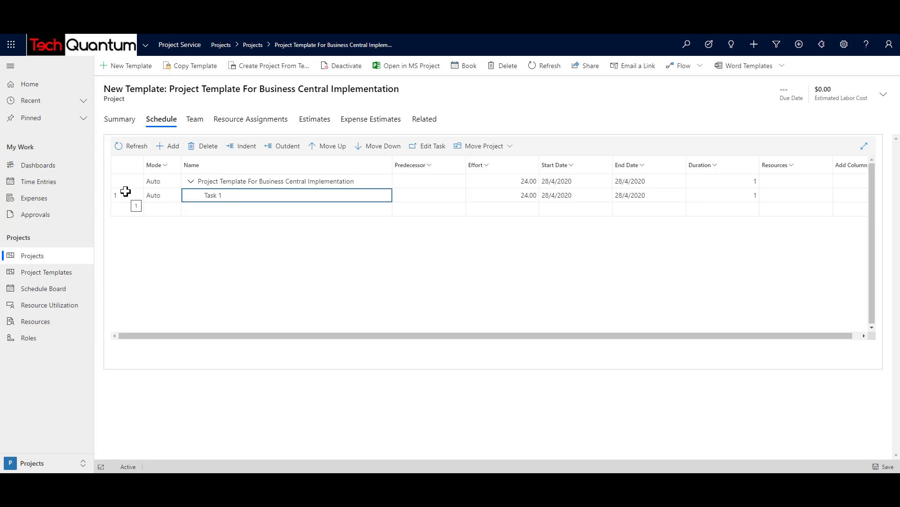
double_click(220, 195)
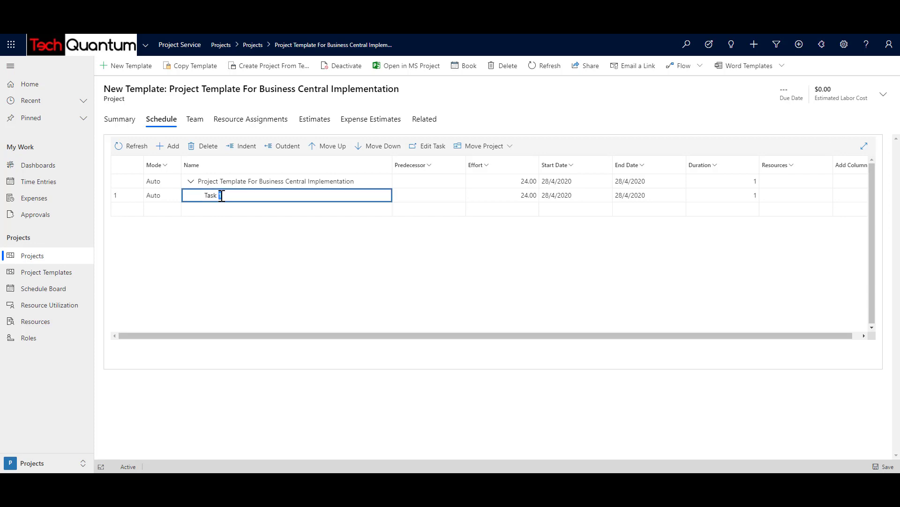
key(BackSpace)
key(BackSpace)
key(BackSpace)
key(BackSpace)
key(BackSpace)
key(BackSpace)
text(Requirement Phase)
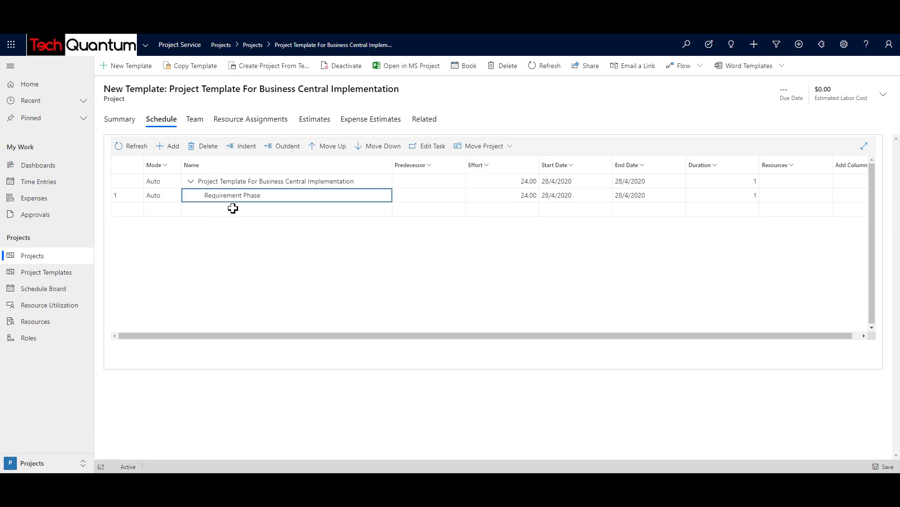
Add a second task named "Project Kick Off" and indent it as a subtask of Requirement Phase.
click(167, 146)
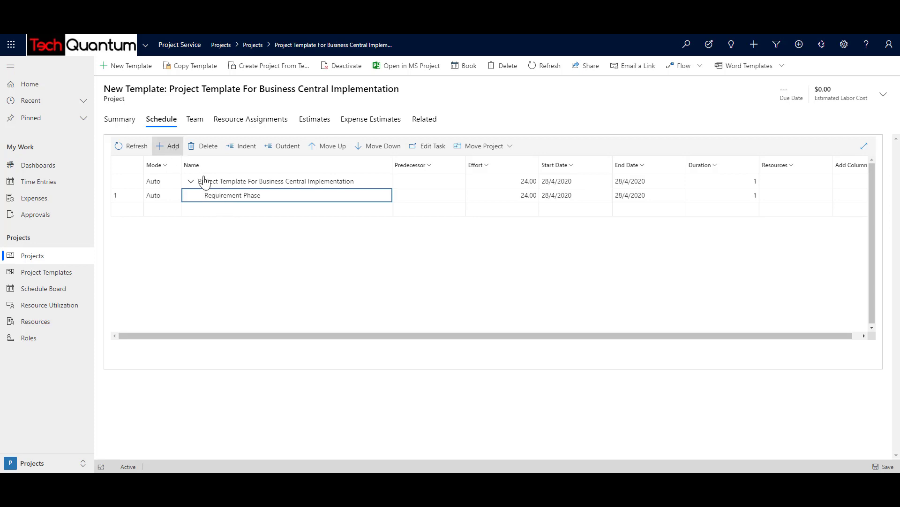
triple_click(227, 209)
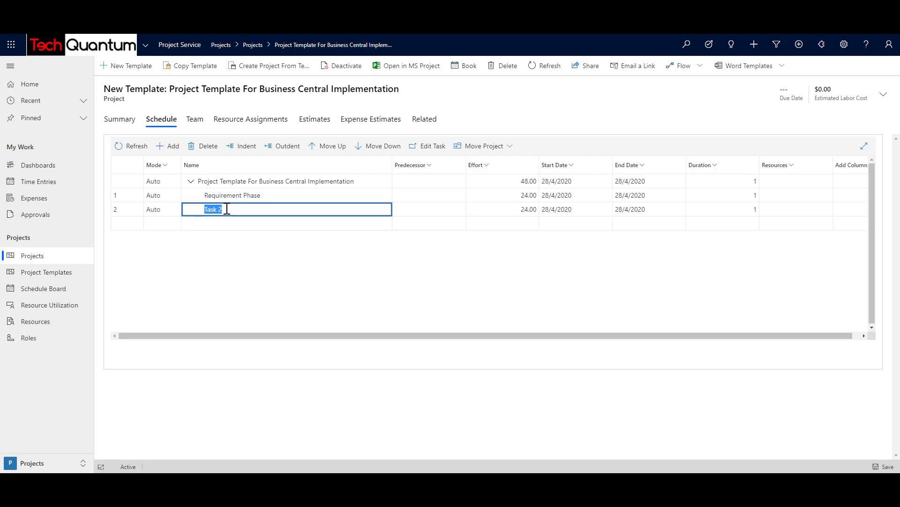
text(Project Kick Off)
click(248, 149)
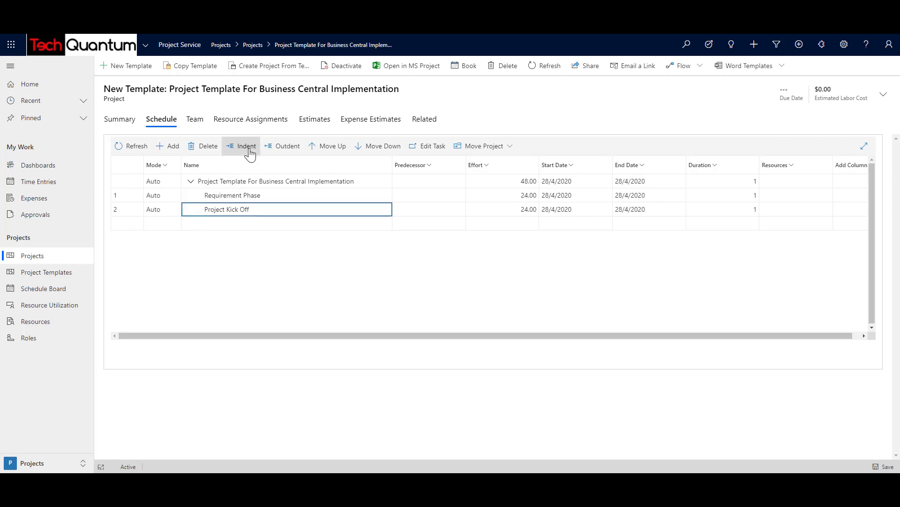
click(230, 196)
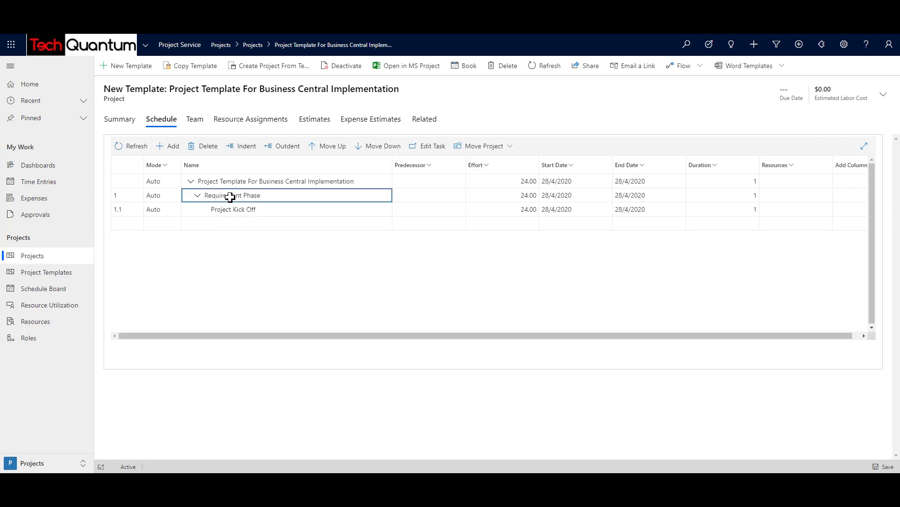
click(173, 147)
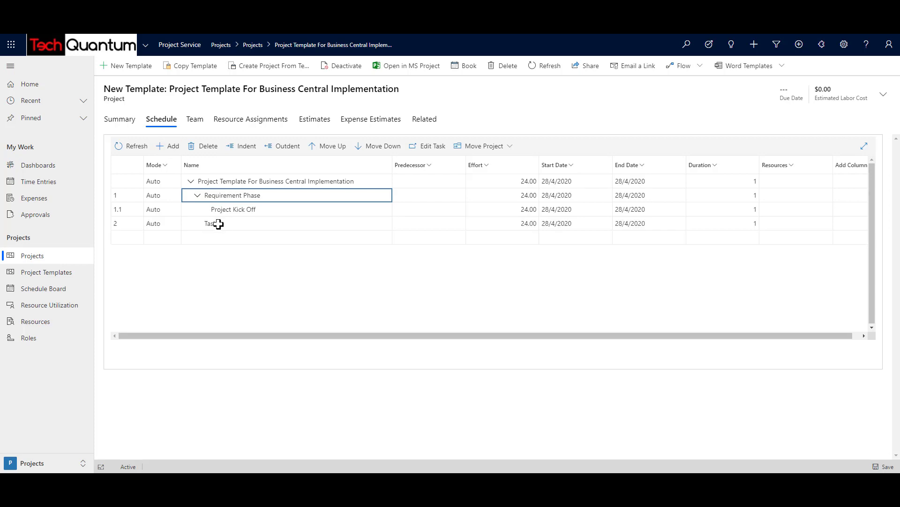
drag(121, 227, 155, 224)
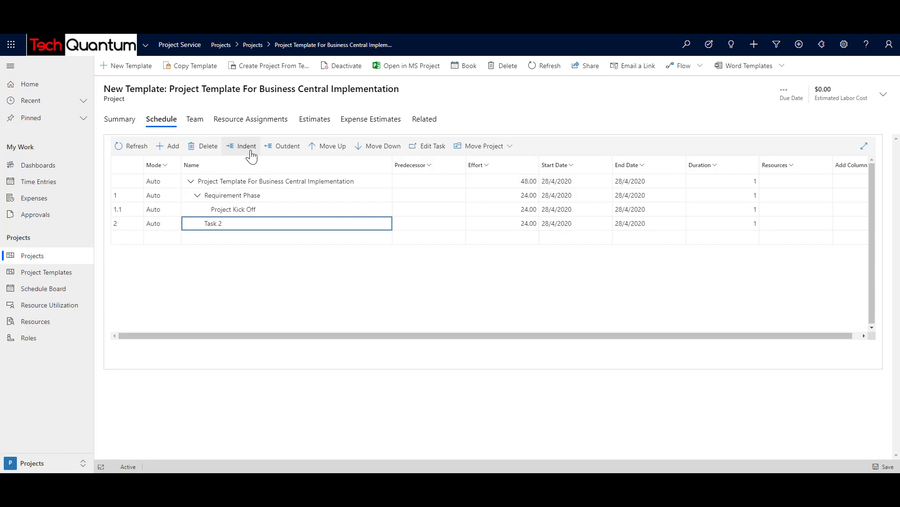
click(209, 146)
key(Return)
Add another subtask under Requirement Phase, following Project Kick Off, and name it "Key Stakeholder Meeting".
click(229, 197)
click(220, 209)
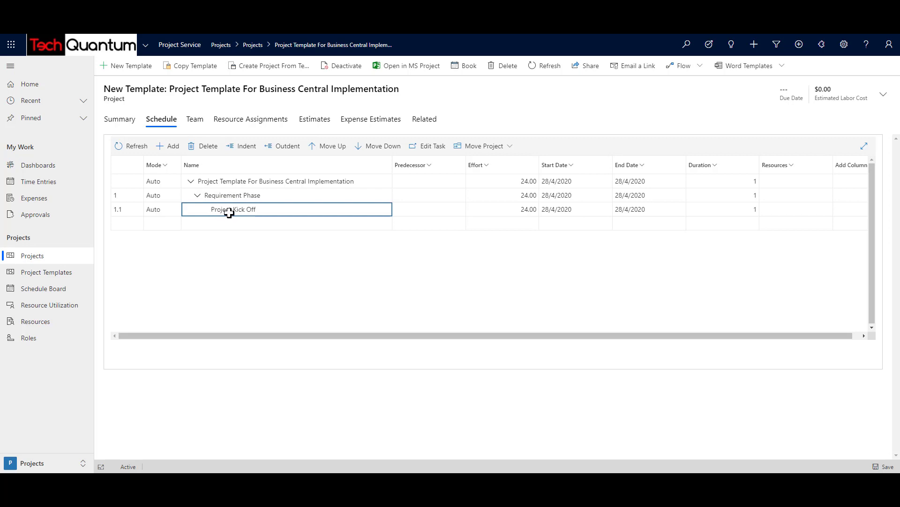
click(169, 147)
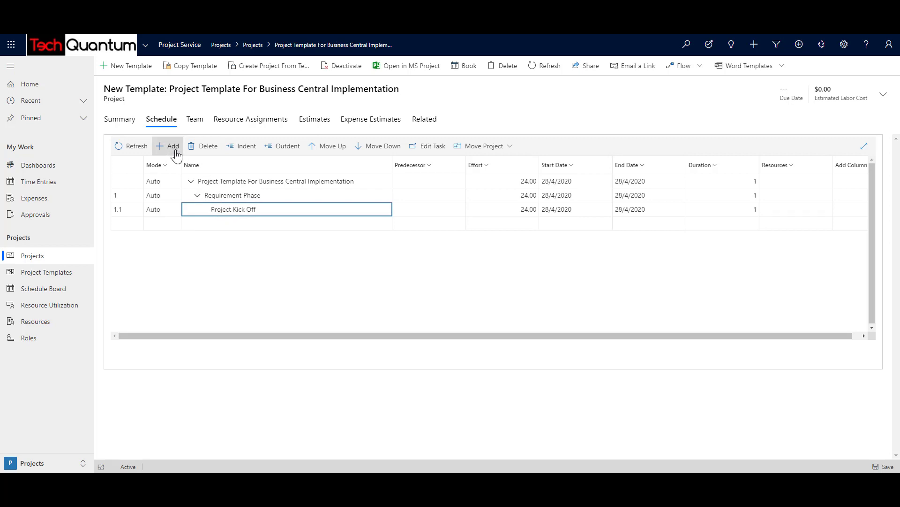
click(203, 221)
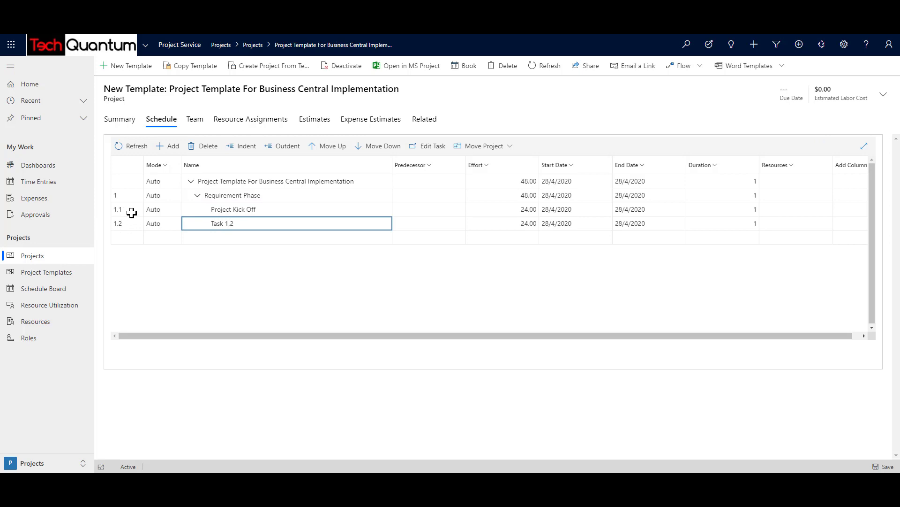
double_click(235, 224)
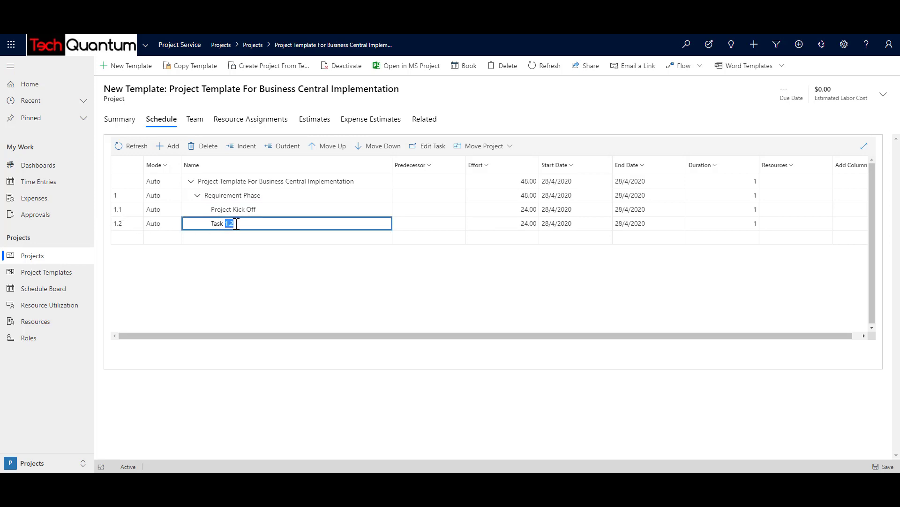
triple_click(237, 224)
text(Key Stakeholder Meeting)
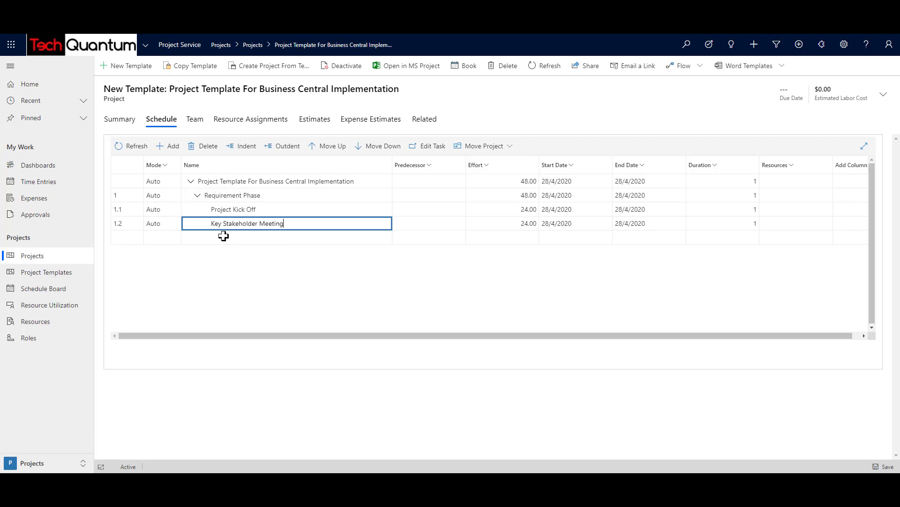
Add a third subtask under Requirement Phase named "Requirements From Finance Key Stakeholders".
click(170, 146)
click(223, 238)
double_click(225, 238)
triple_click(225, 239)
text(Requirements From Finance Key Stakeholders)
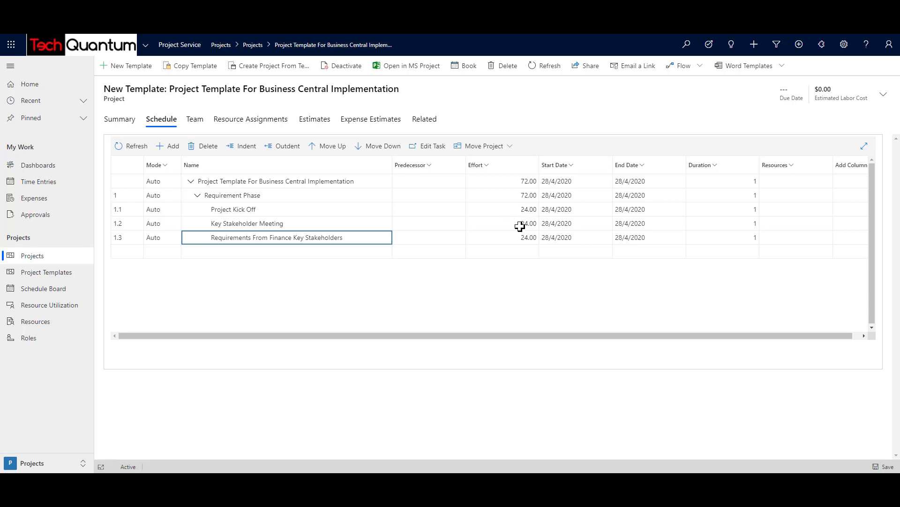
Set the effort of Project Kick Off to 4 and of Key Stakeholder Meeting to 8, starting the meeting on 29/4/2020.
click(518, 210)
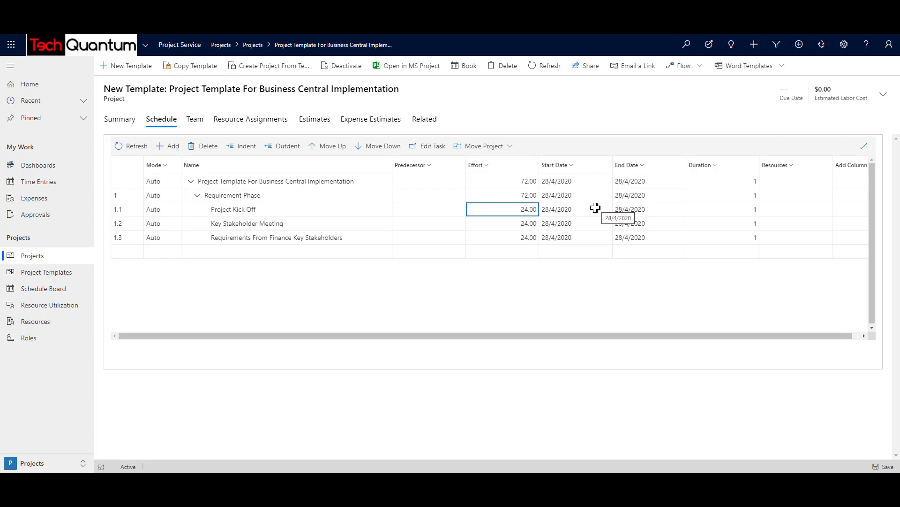
text(4)
click(517, 223)
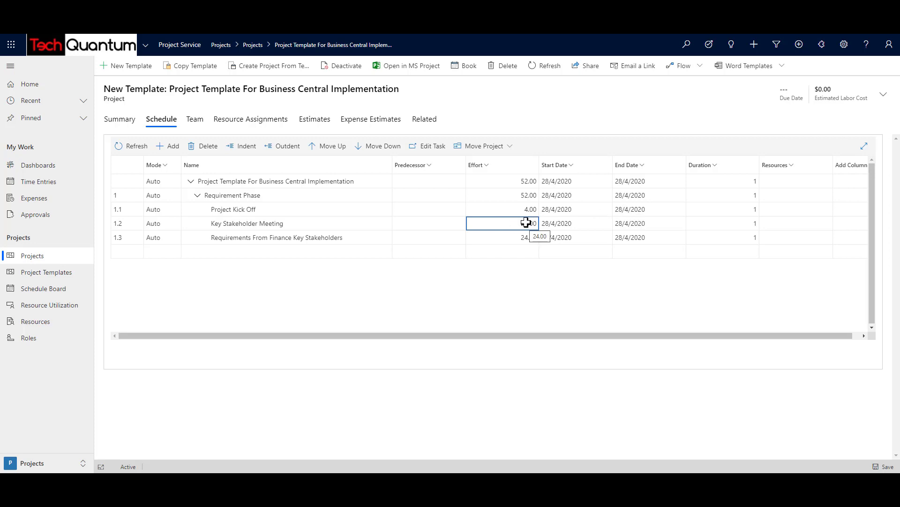
text(8)
click(561, 224)
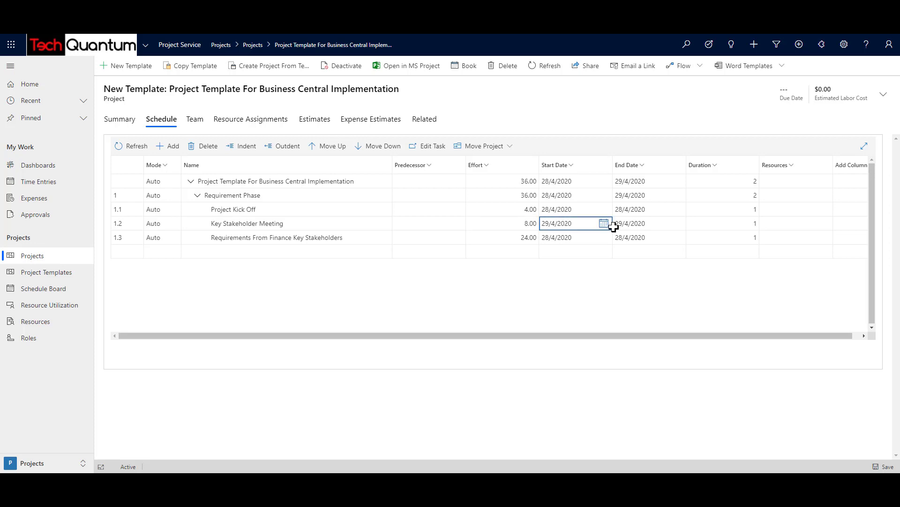
Give the Requirements From Finance Key Stakeholders task a duration of 3 days and a start date of 30/4/2020.
click(502, 236)
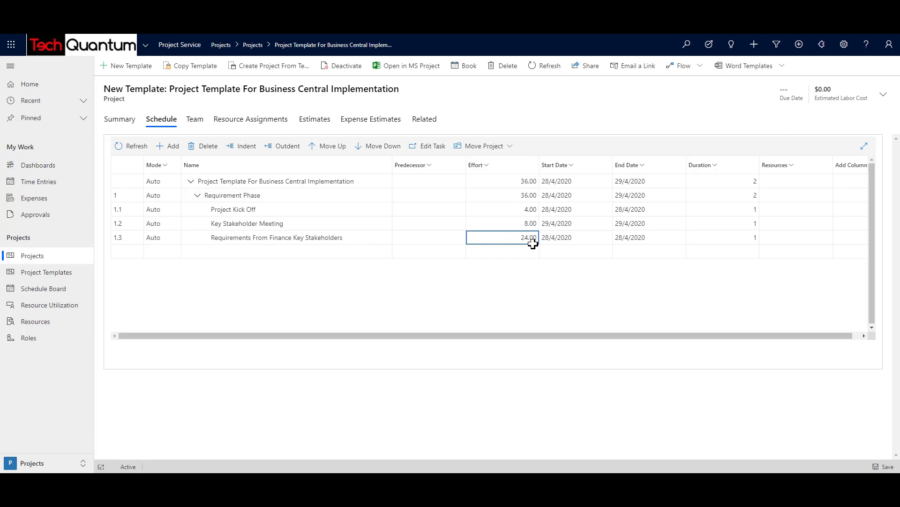
click(753, 239)
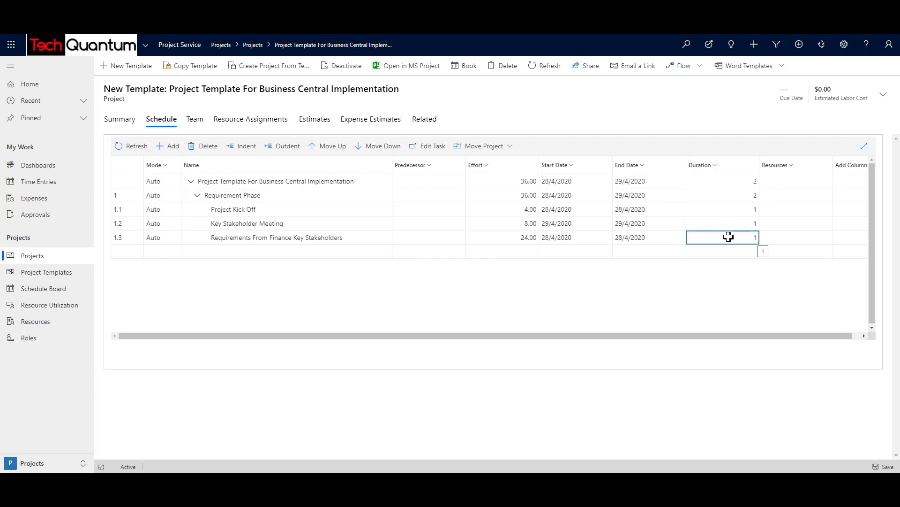
text(3)
key(shift+Tab)
key(shift+Tab)
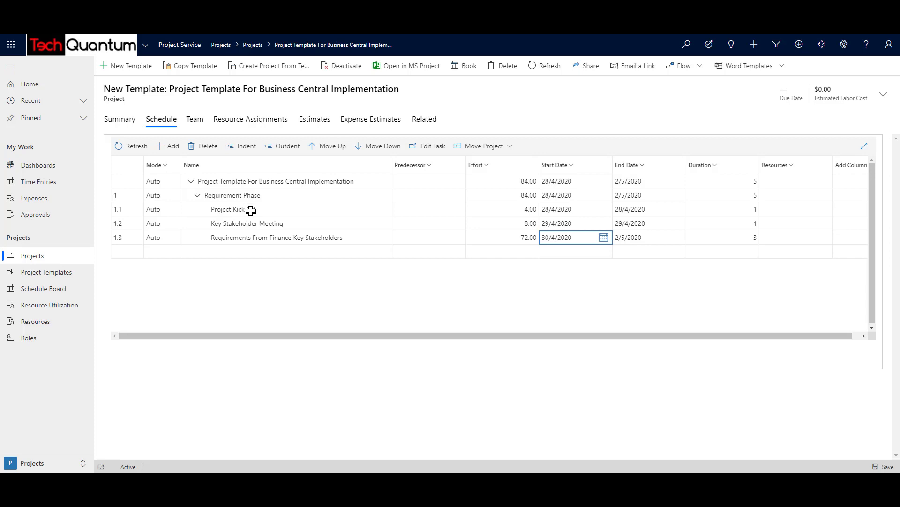
Set task 1.1 as predecessor of Key Stakeholder Meeting and task 1.2 as predecessor of Requirements From Finance Key Stakeholders.
click(406, 224)
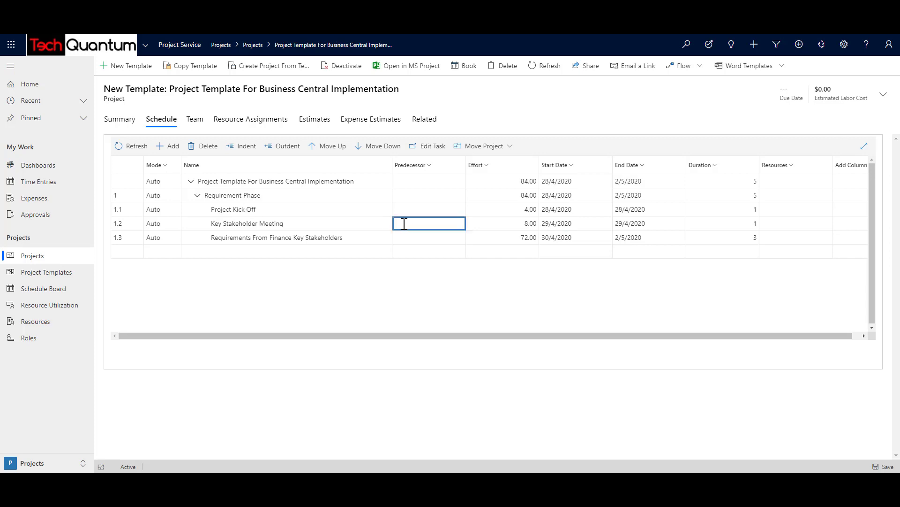
text(1.1)
key(Return)
click(410, 238)
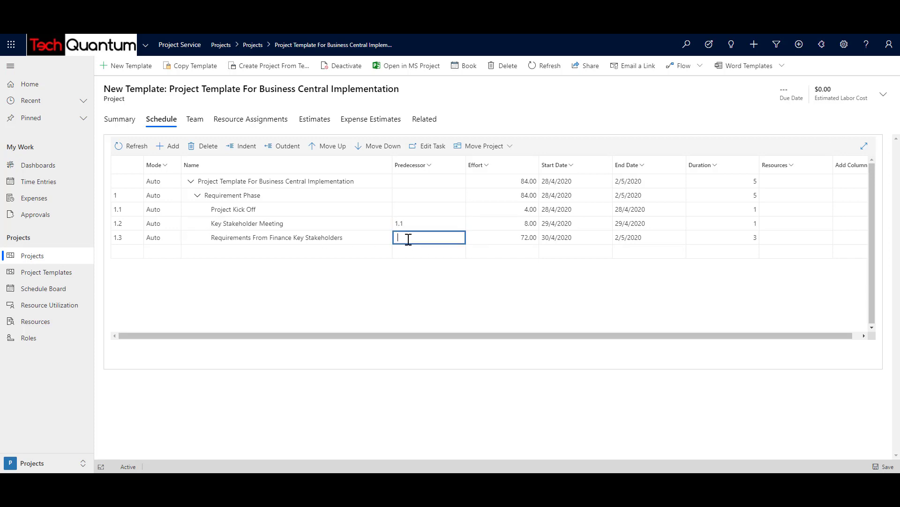
text(1.2)
key(Return)
click(426, 228)
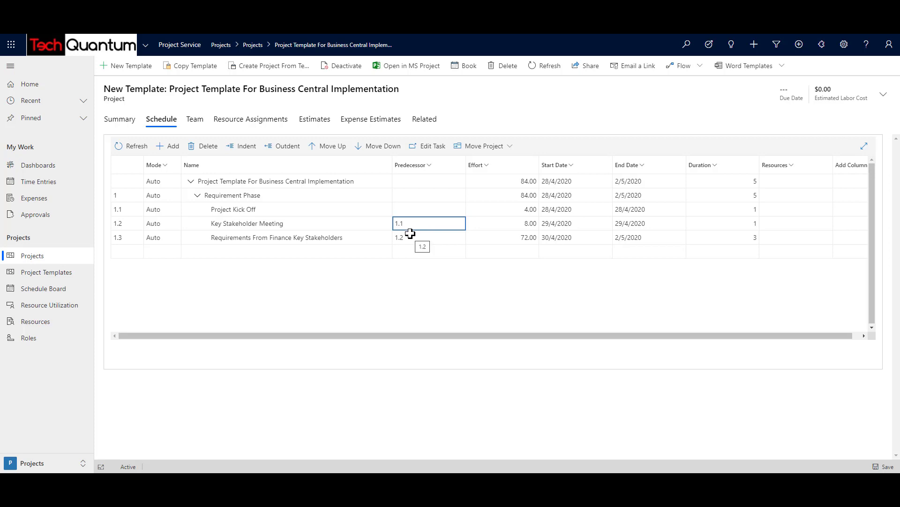
key(Delete)
click(416, 207)
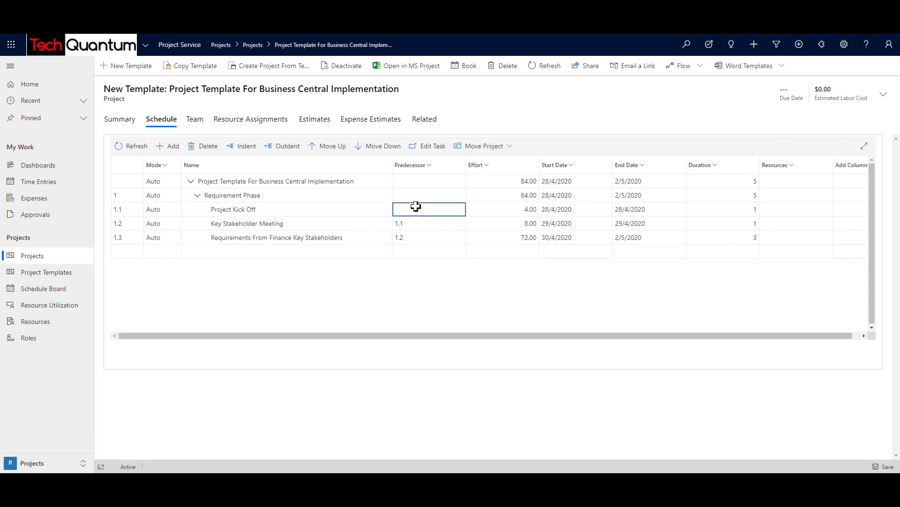
Create a "Project Manager" team member with the Project Manager role as a resource for the Project Kick Off task.
click(784, 210)
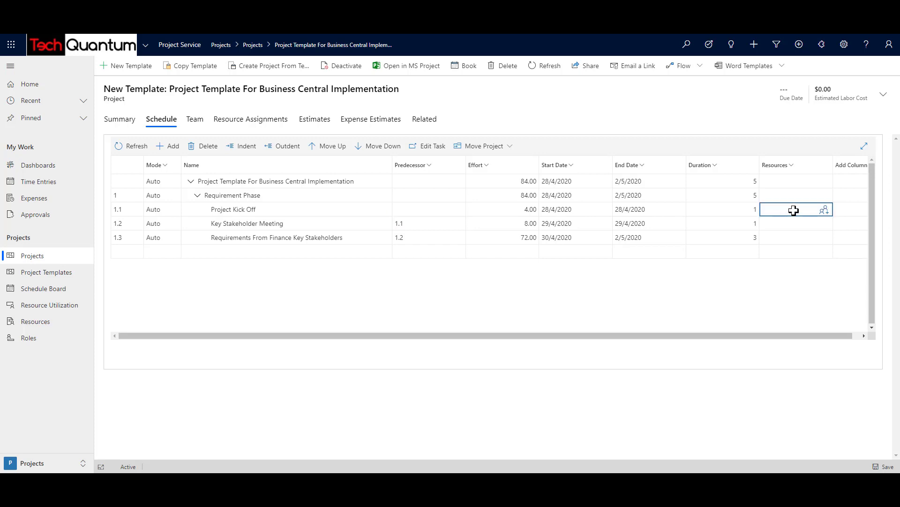
click(823, 210)
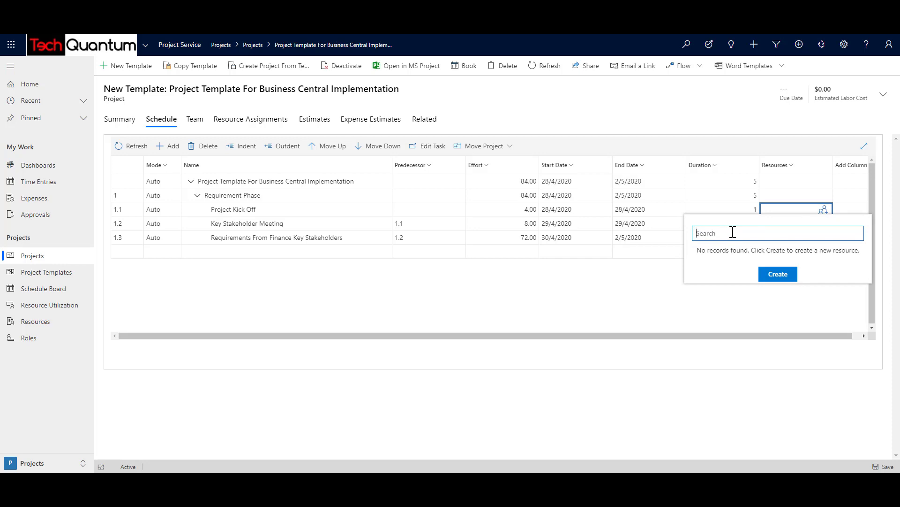
text(Project Manager)
drag(746, 233, 694, 235)
click(776, 273)
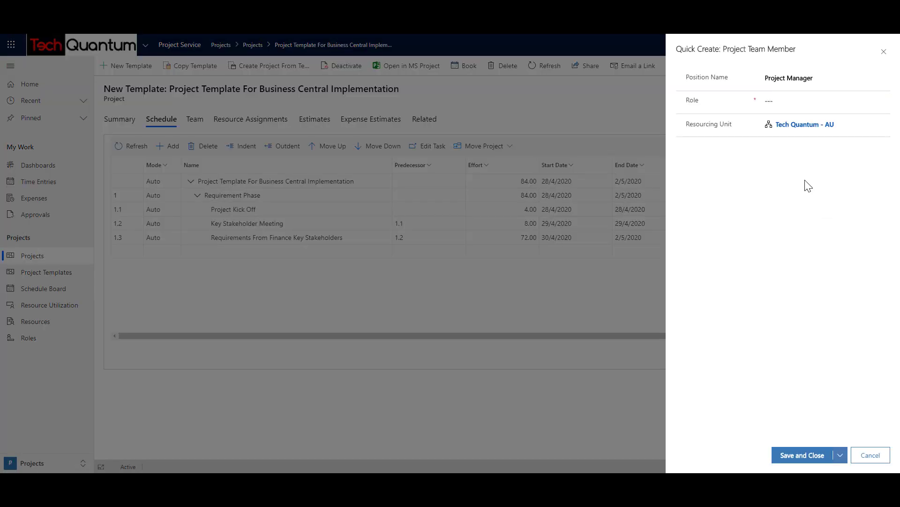
click(790, 98)
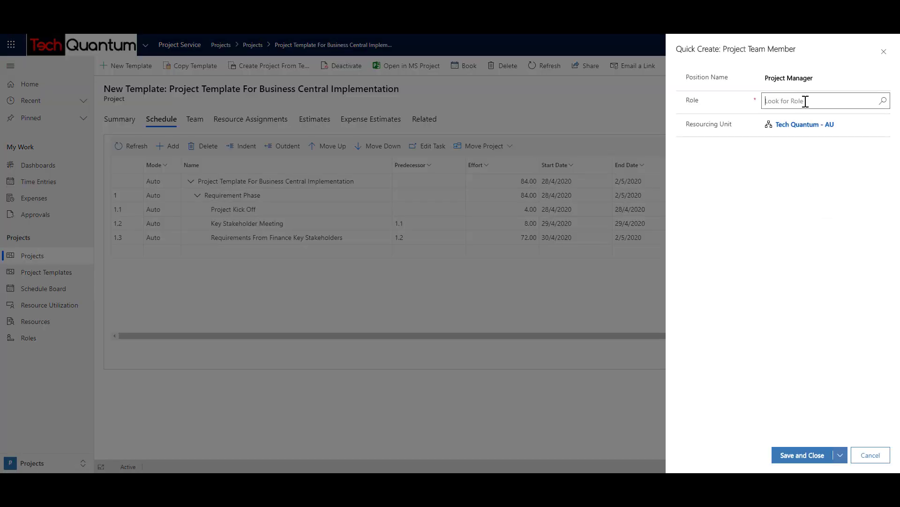
click(811, 100)
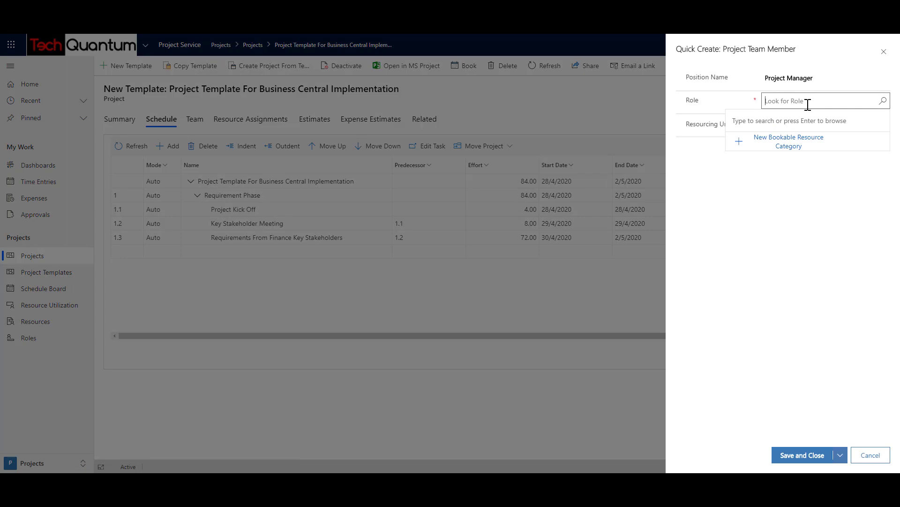
text(project)
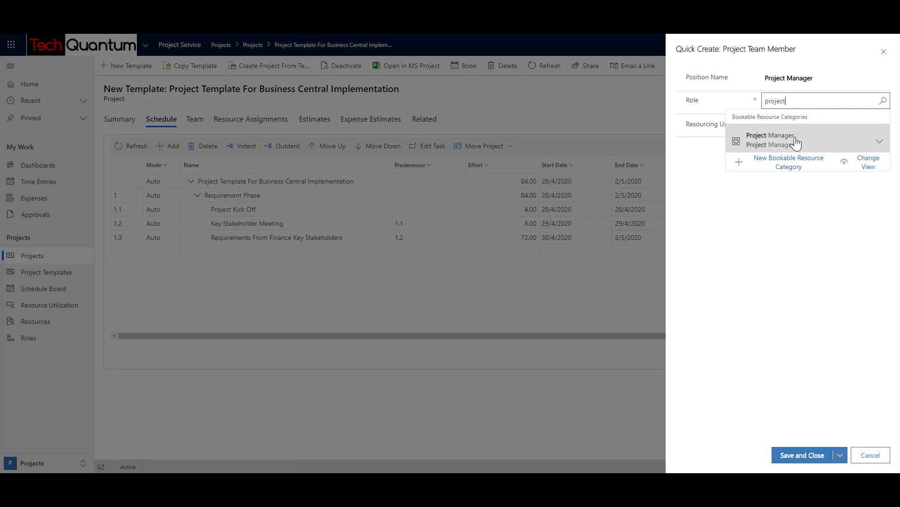
click(791, 141)
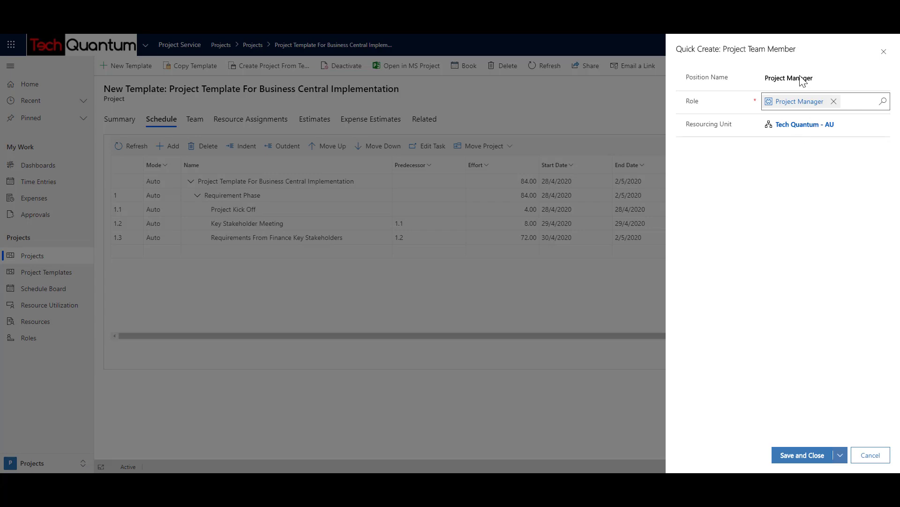
click(811, 459)
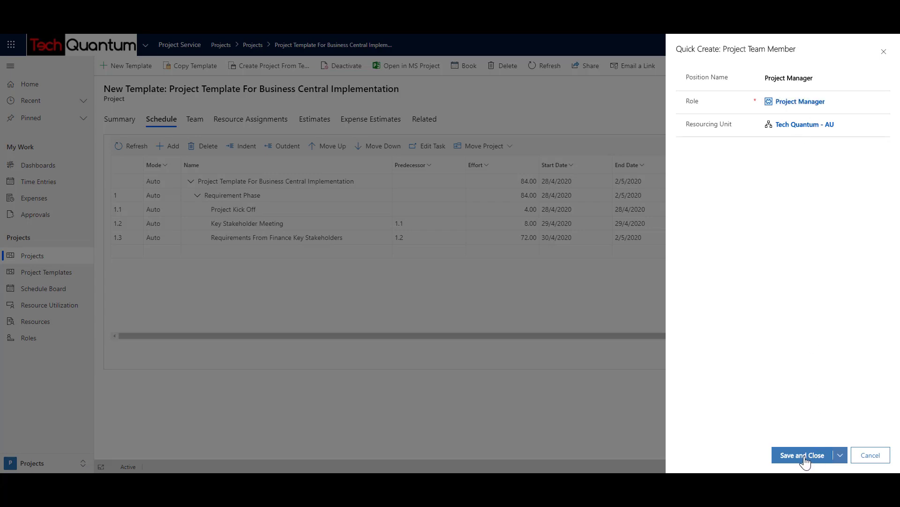
click(804, 456)
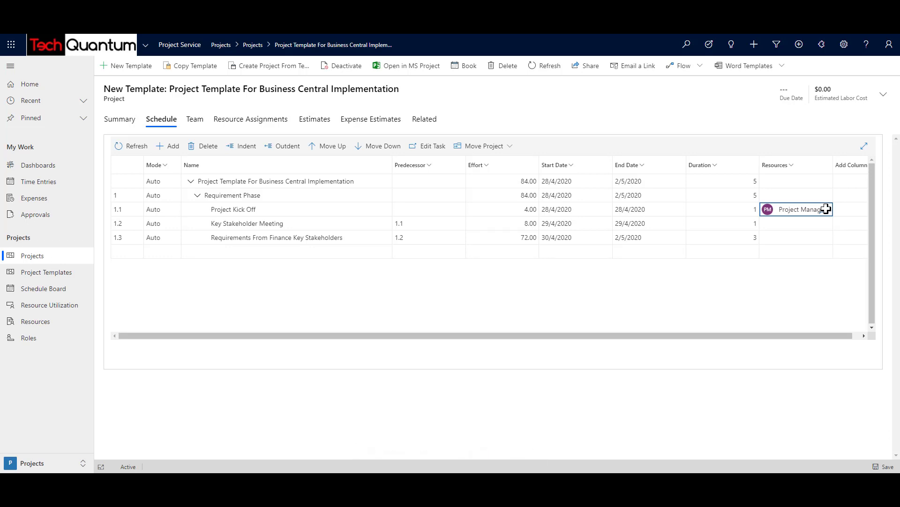
Create a "Functional Consultant" team member as an additional resource for Project Kick Off.
click(825, 211)
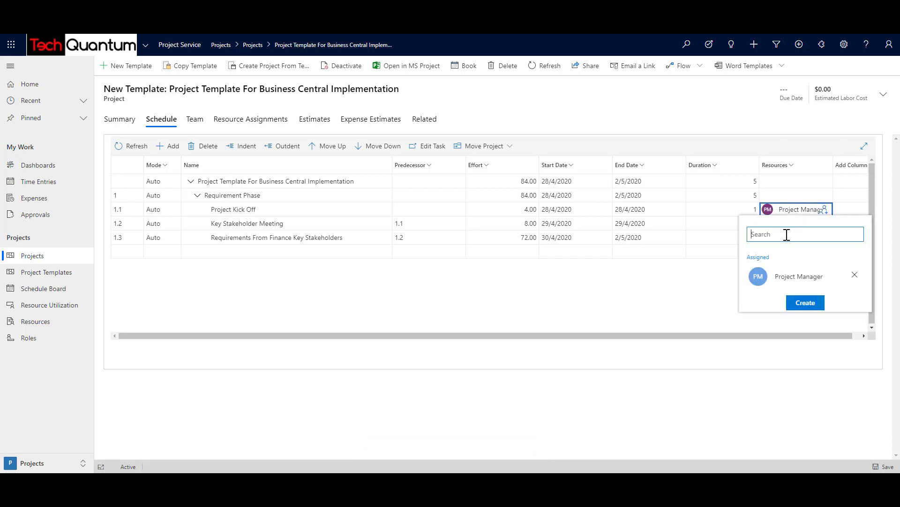
text(Business Consultant)
click(779, 277)
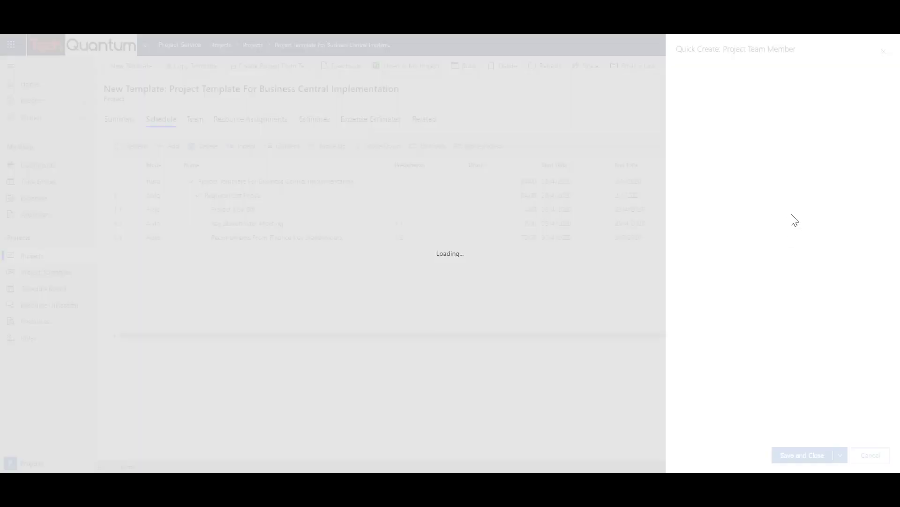
click(794, 100)
text(Functional Consultant)
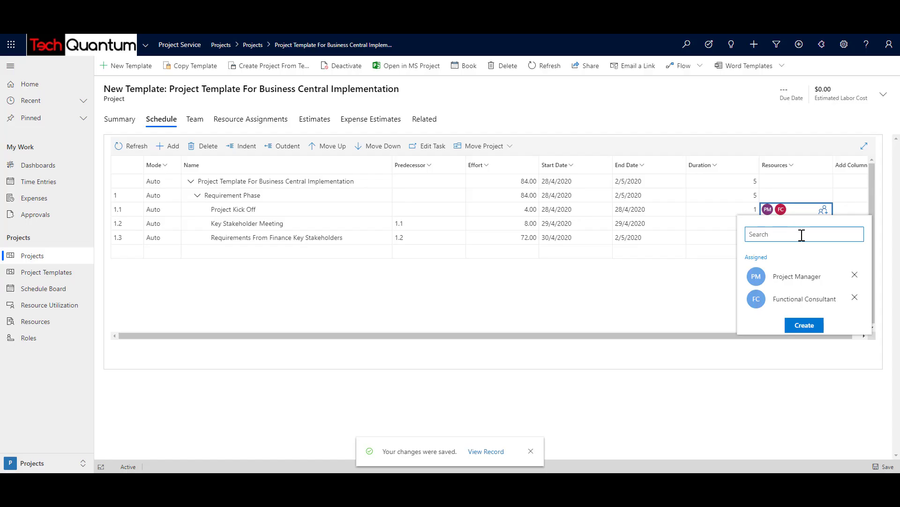
Create a "Business Analyst" team member with the Business Analyst role as a third resource for Project Kick Off.
text(B)
click(789, 101)
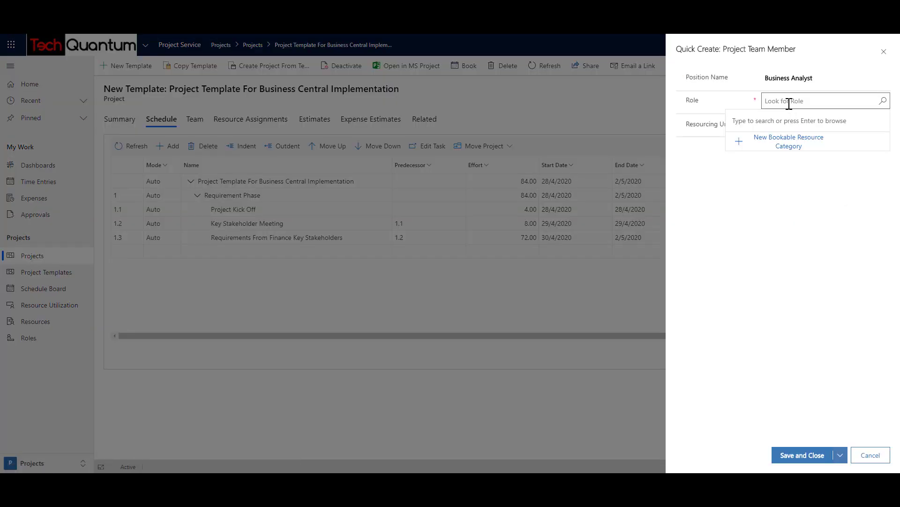
text(Busines)
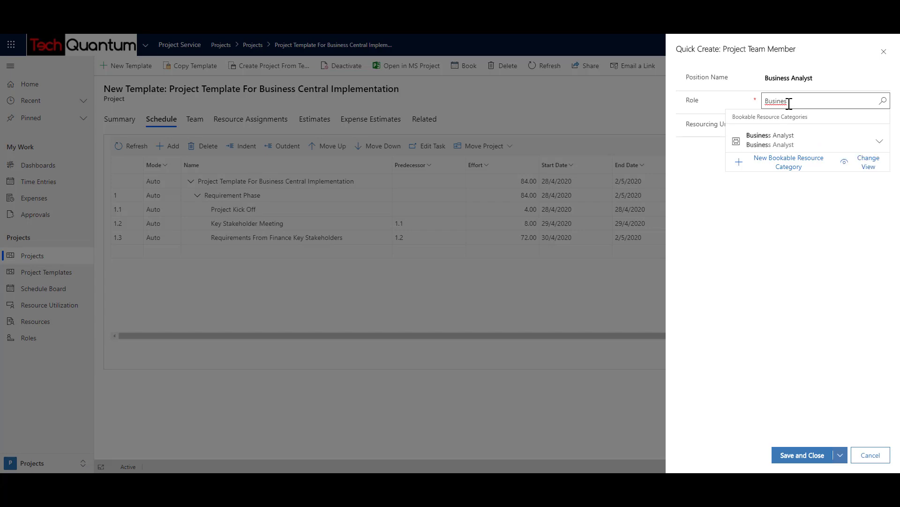
click(779, 136)
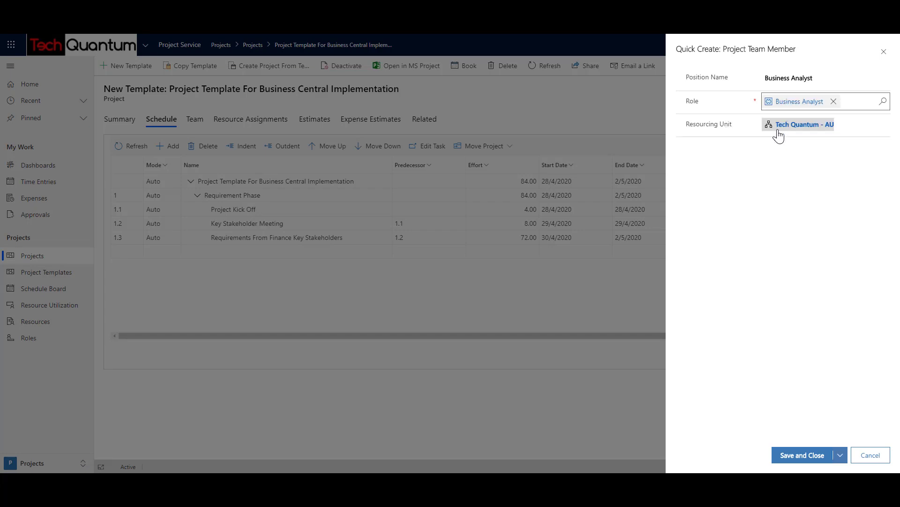
click(796, 458)
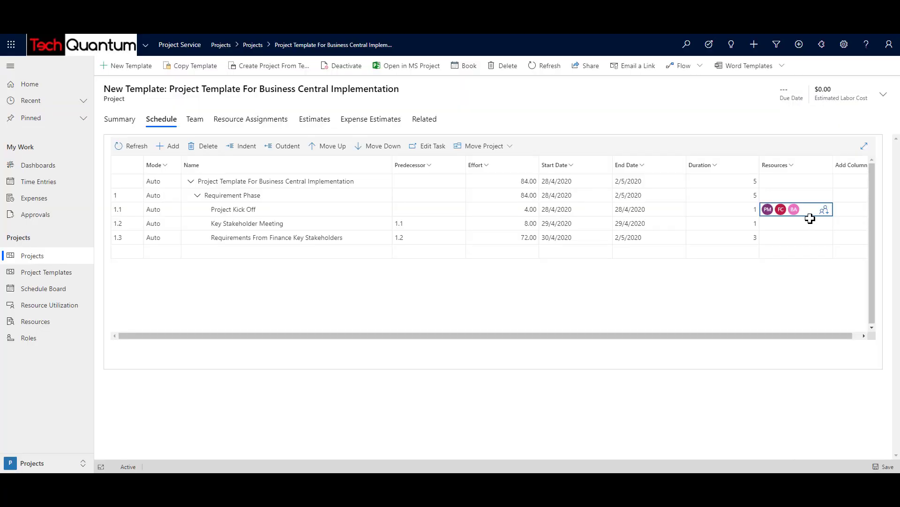
Assign the existing Functional Consultant and Business Analyst team members to the Key Stakeholder Meeting task.
click(809, 223)
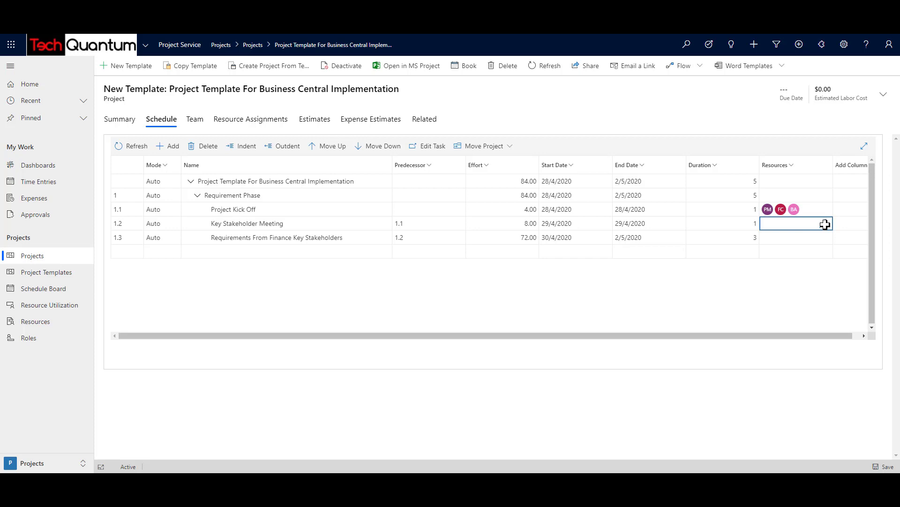
click(824, 224)
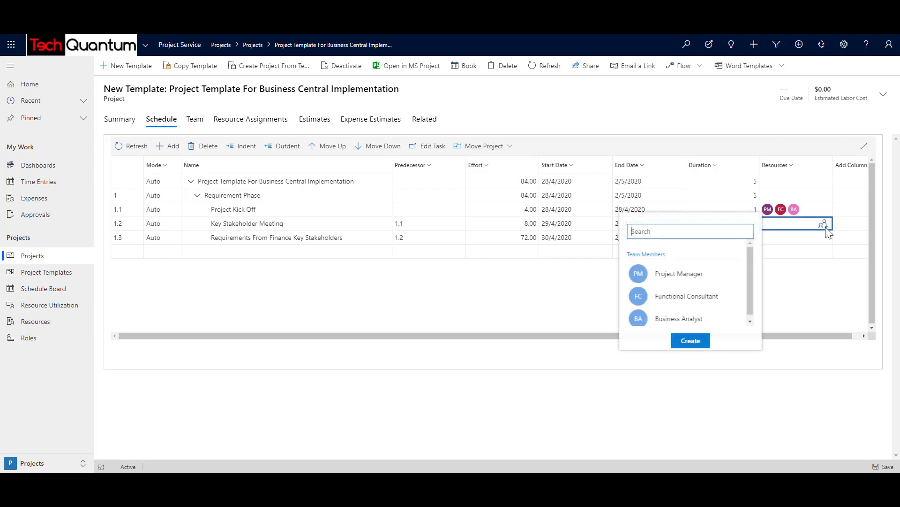
click(700, 304)
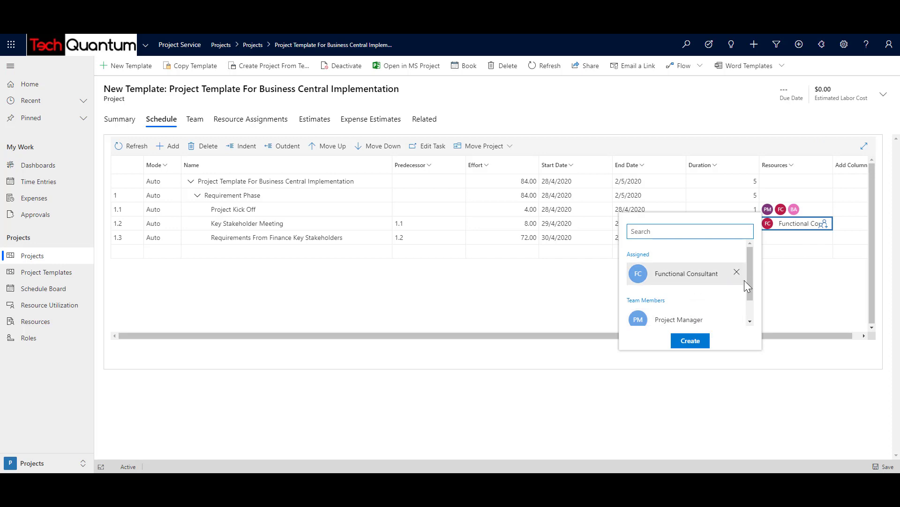
scroll(672, 319, down, 1)
click(672, 318)
Assign the Business Analyst team member to the Requirements From Finance Key Stakeholders task.
click(810, 237)
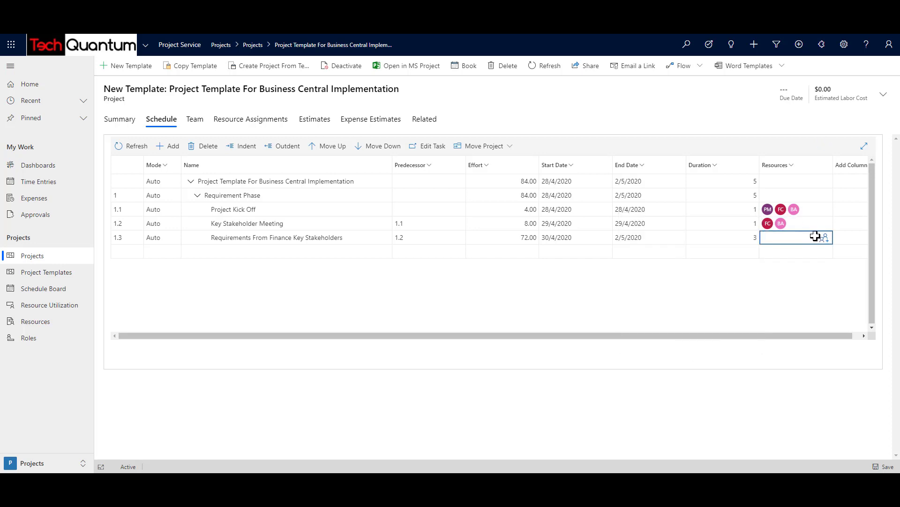
click(826, 238)
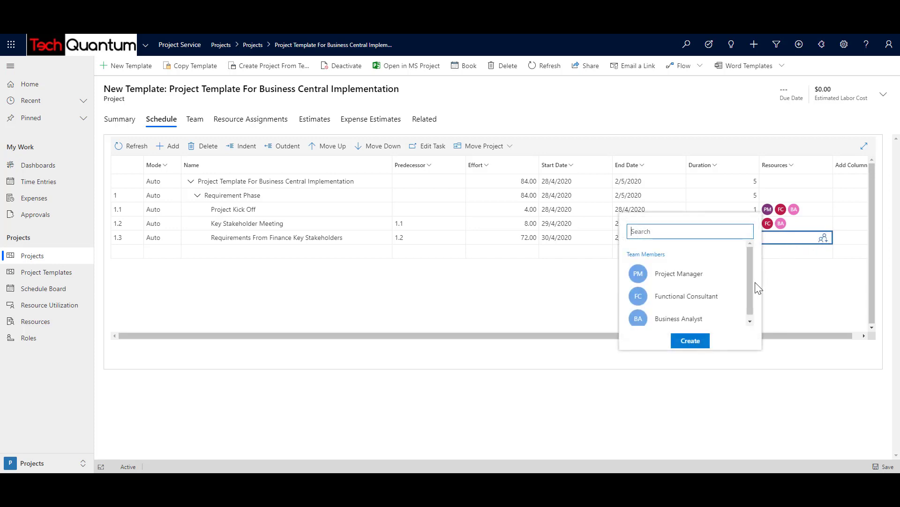
click(694, 320)
click(793, 254)
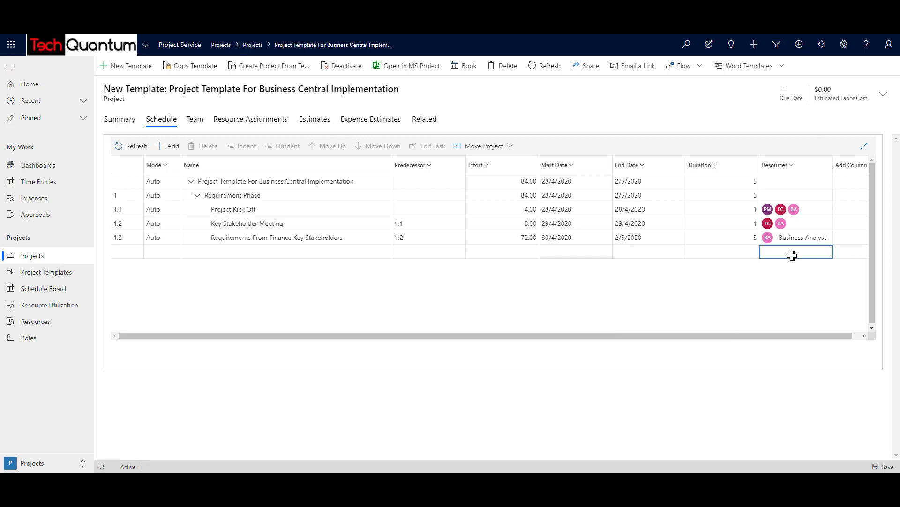
Add a fourth subtask under Requirement Phase, reusing the finance task's name reworded as "Requirements From Purchasing Key Stakeholders".
click(276, 238)
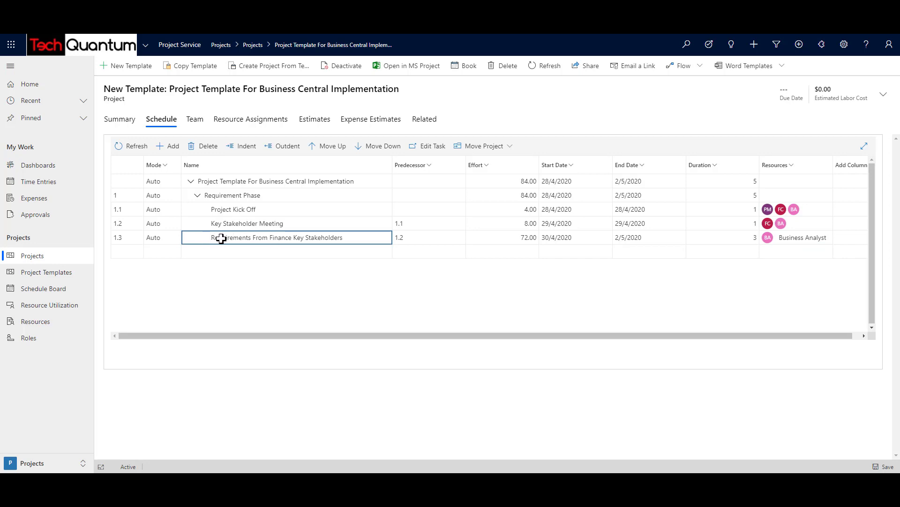
click(171, 148)
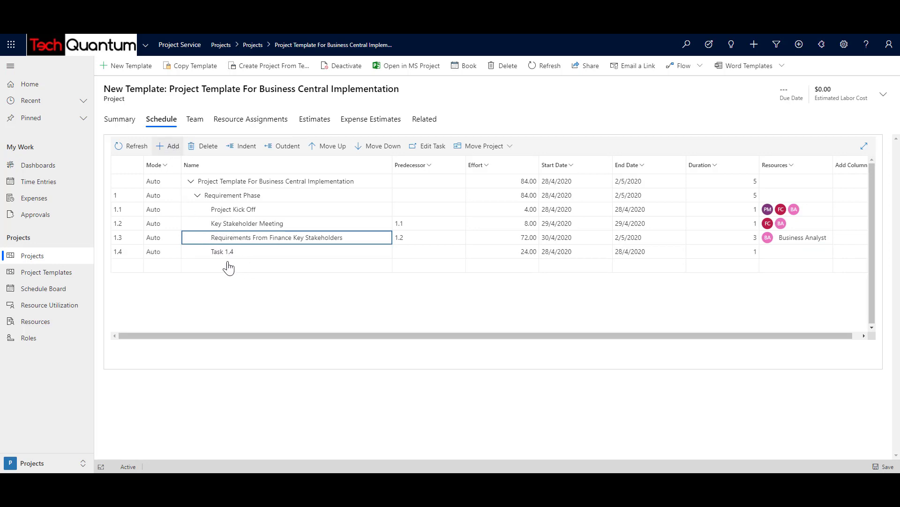
click(229, 239)
click(230, 239)
key(ctrl+c)
click(239, 251)
click(239, 251)
key(ctrl+v)
double_click(260, 251)
text(Purchasing)
key(Return)
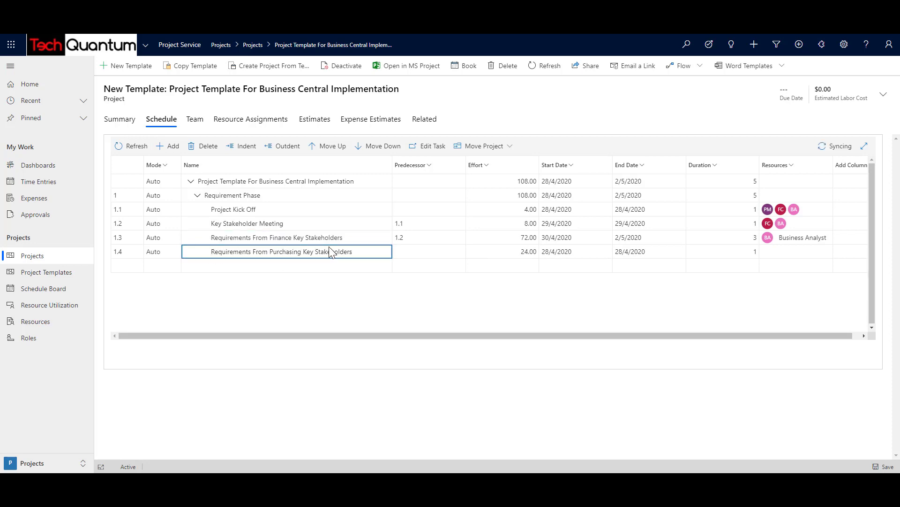
Give the Requirements From Purchasing Key Stakeholders task predecessor 1.2 and a duration of 3 days.
click(282, 239)
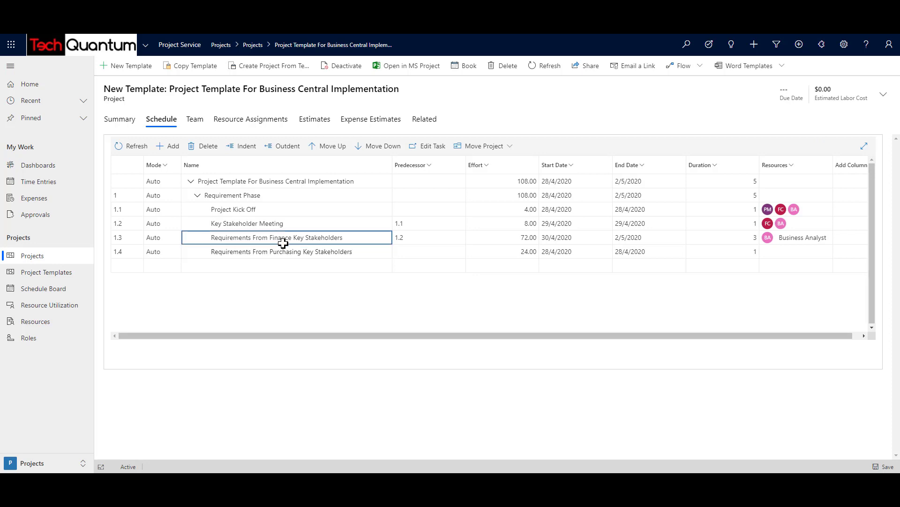
click(287, 252)
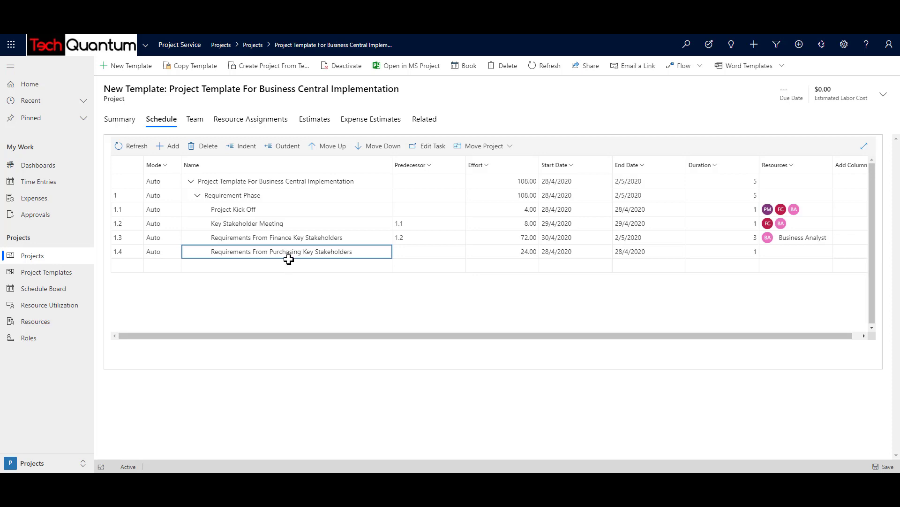
click(415, 251)
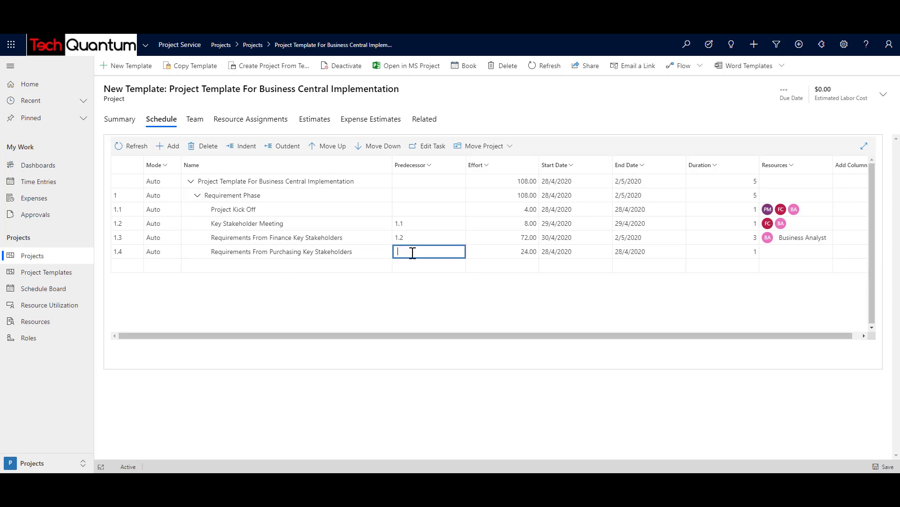
text(1.2)
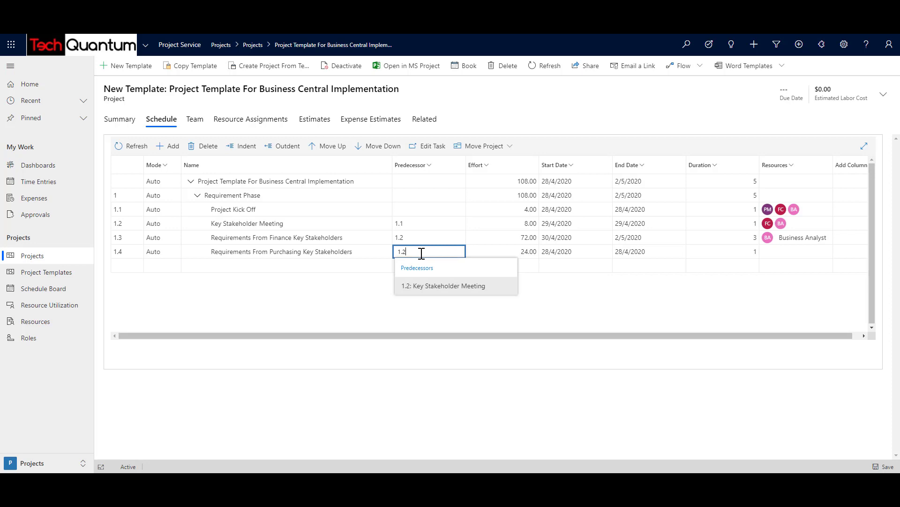
key(Return)
click(741, 249)
text(3)
key(shift+Tab)
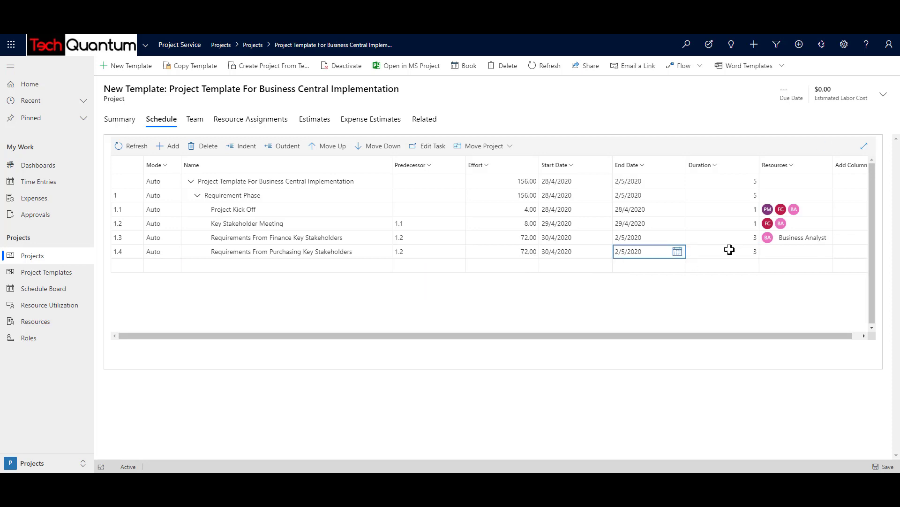
click(580, 252)
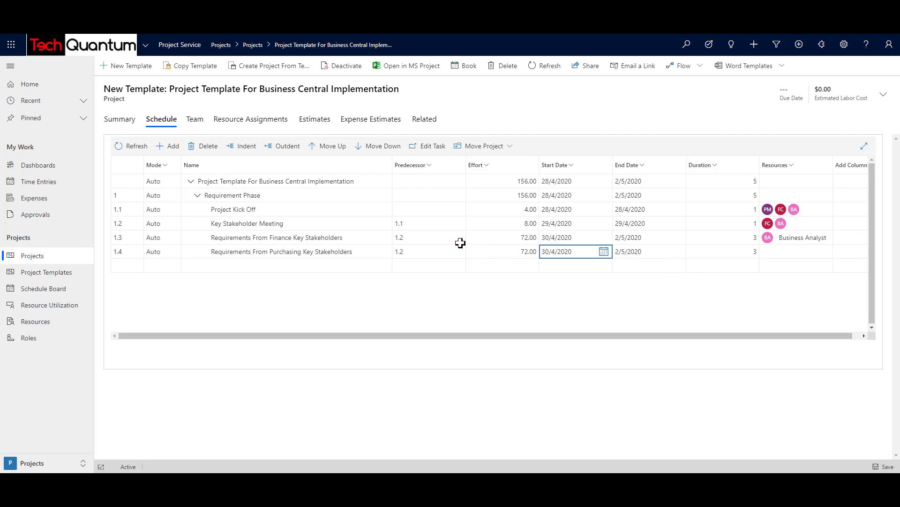
Create a team member with position name Business Analyst Purchasing and role Business Analyst for the Requirements From Purchasing Key Stakeholders task.
click(791, 250)
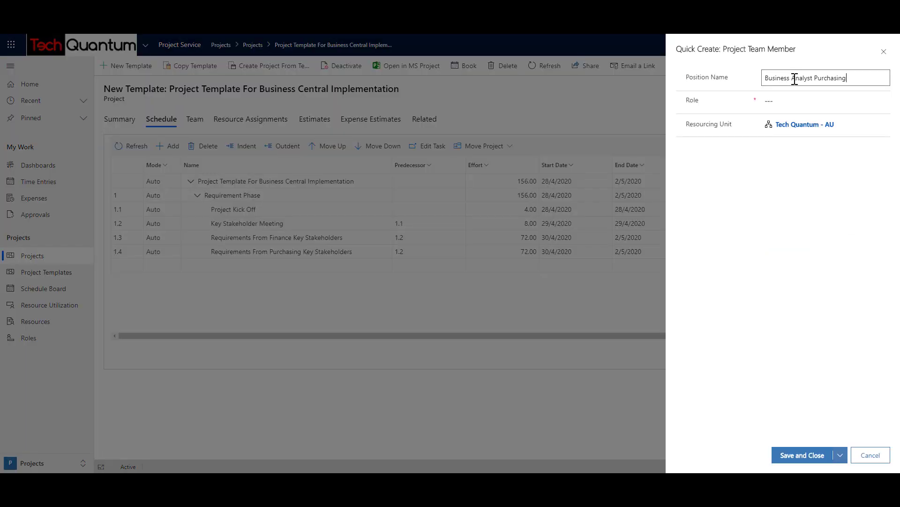
click(800, 103)
click(782, 142)
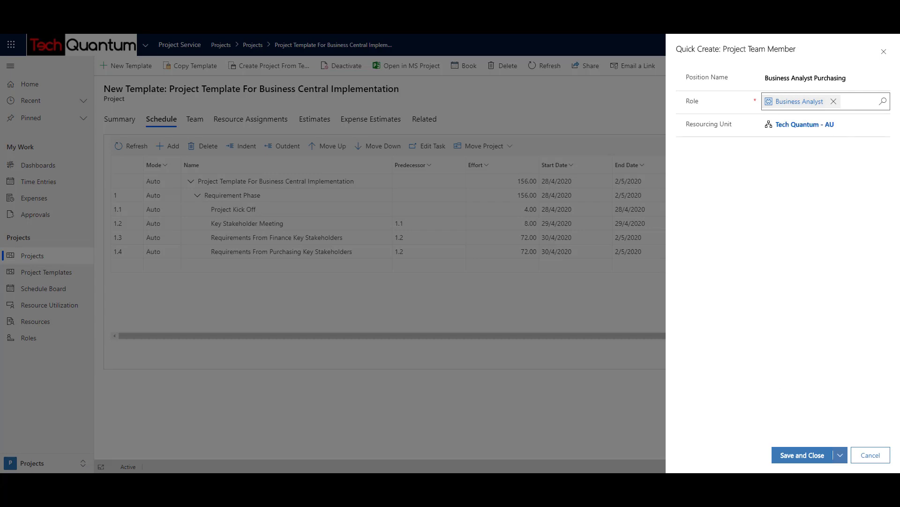
click(798, 460)
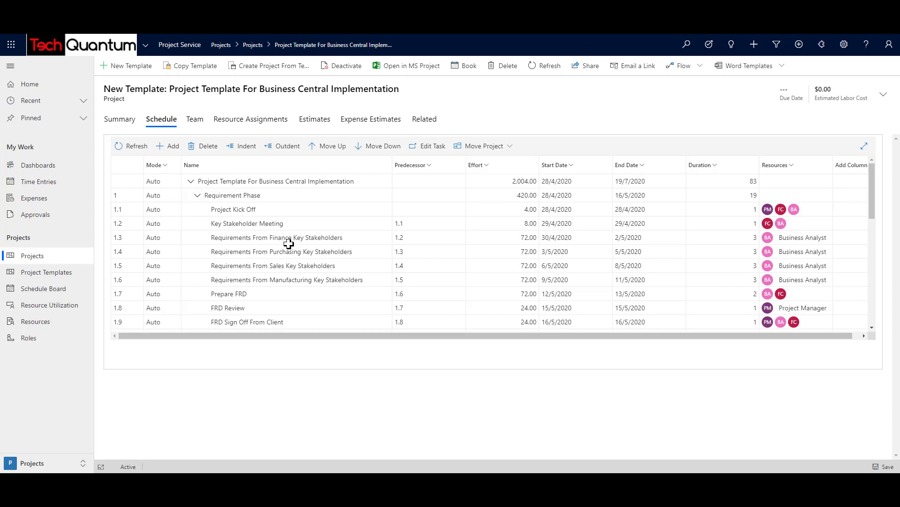
Review the template's full schedule from Requirement Phase to Deployment, checking predecessors, effort, dates, durations and resources, and open its summary.
scroll(249, 216, down, 3)
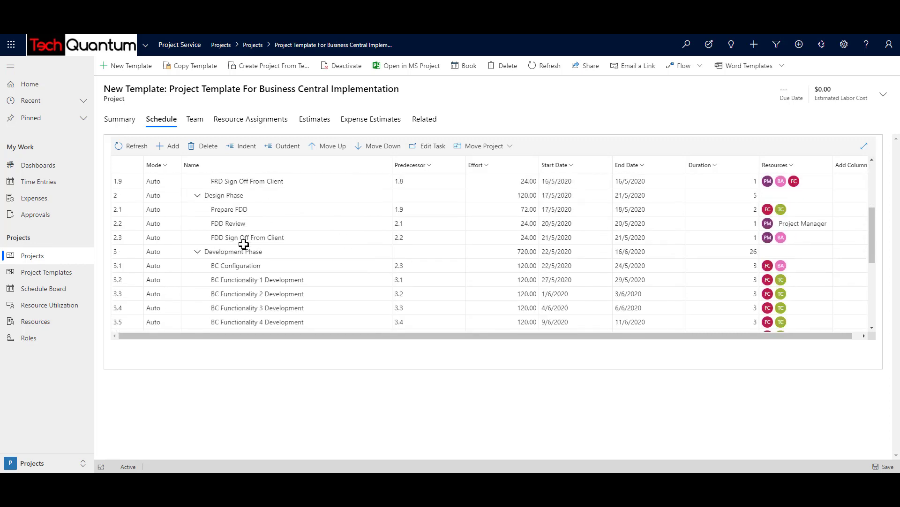
scroll(244, 251, down, 3)
scroll(242, 236, down, 2)
scroll(245, 216, up, 2)
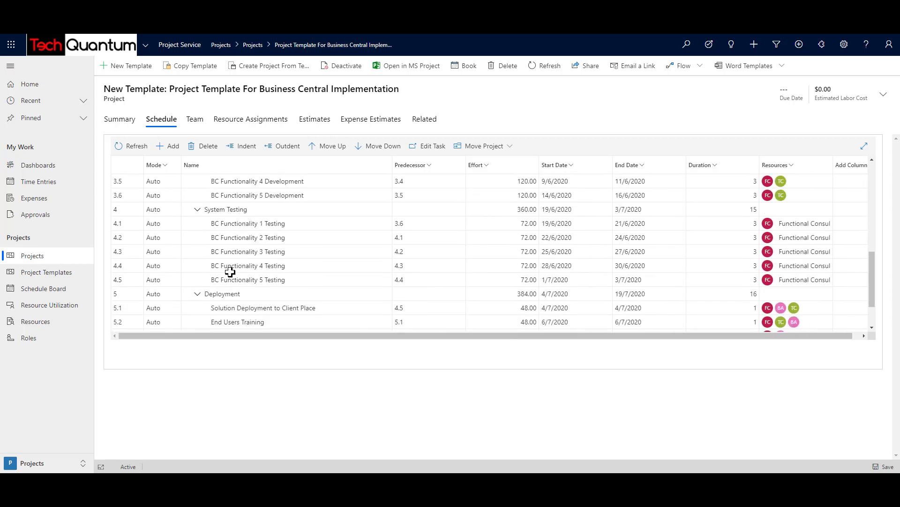
scroll(232, 288, down, 1)
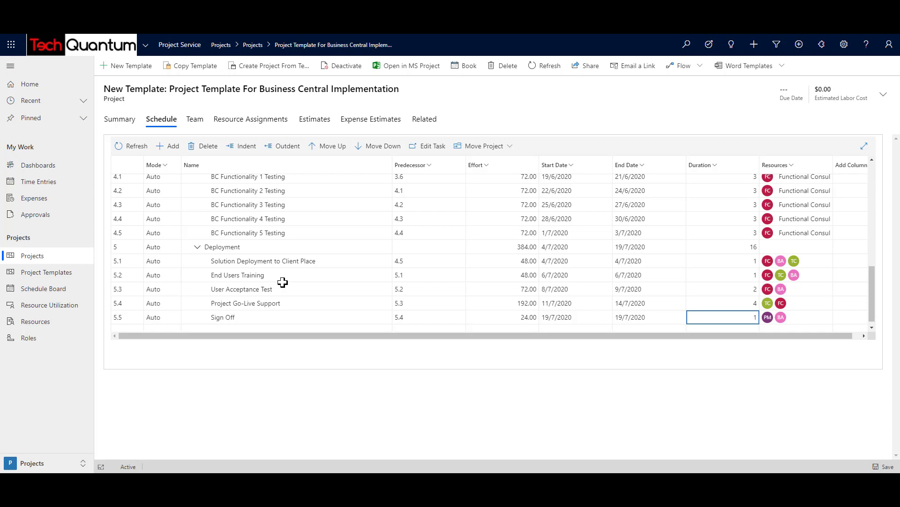
scroll(373, 269, up, 2)
scroll(371, 267, up, 3)
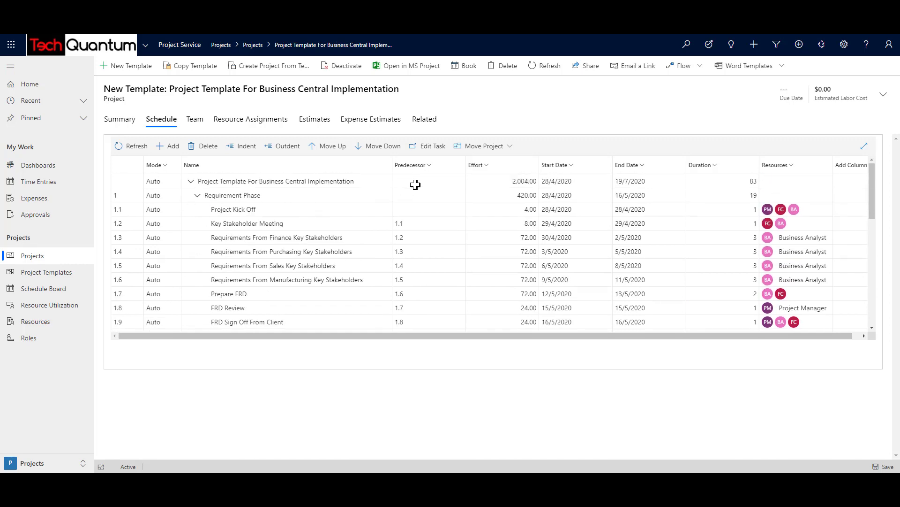
scroll(411, 246, down, 1)
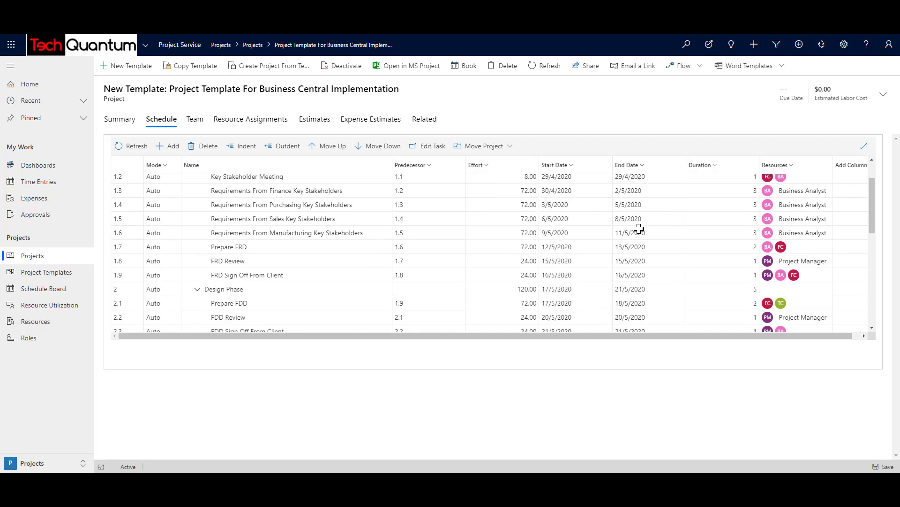
scroll(823, 225, up, 1)
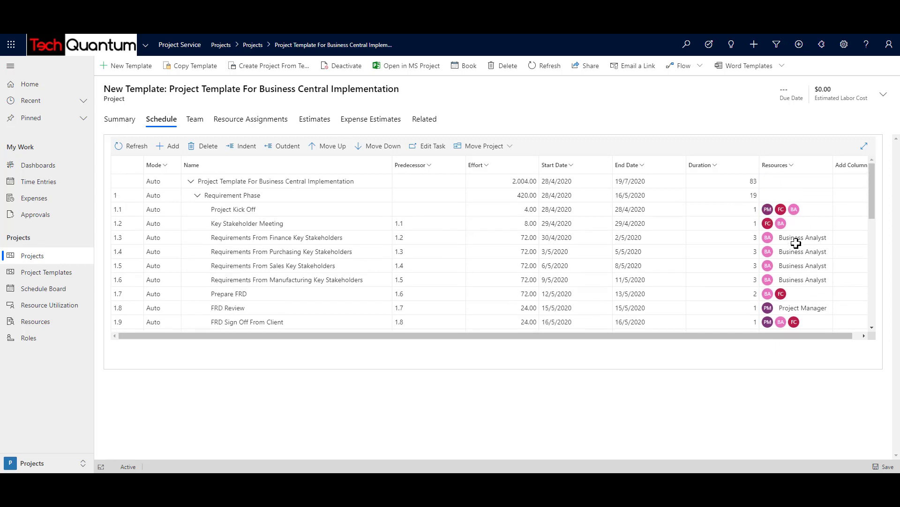
scroll(796, 243, down, 3)
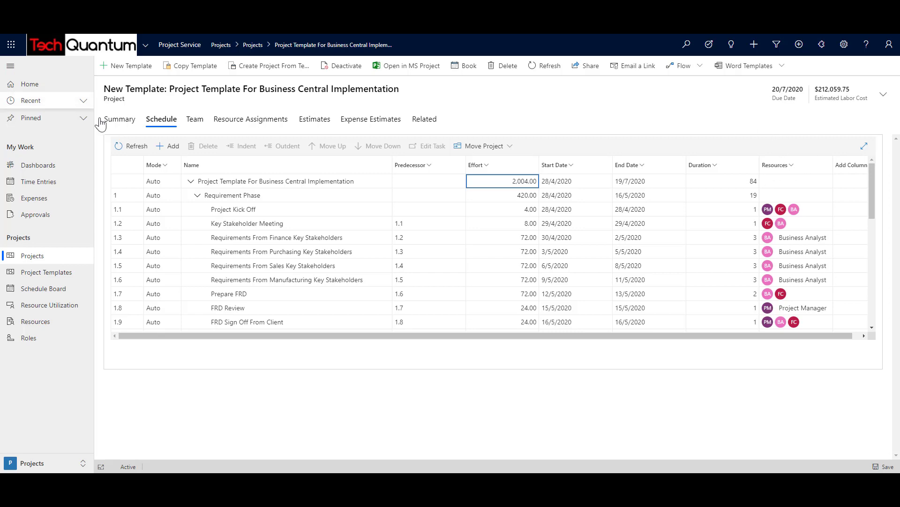
click(117, 123)
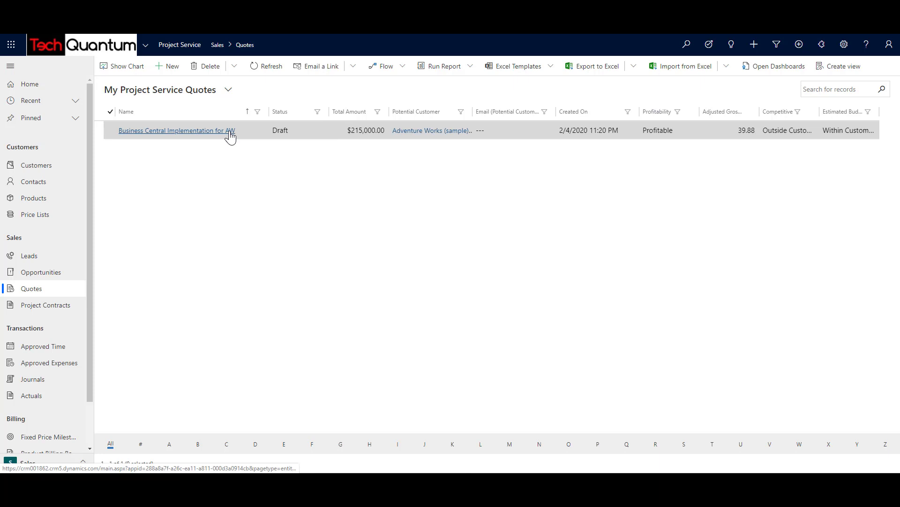
Open the Business Central Implementation for AW quote, check its summary, and open its time-and-material Business Central Implementation Services quote line.
click(227, 131)
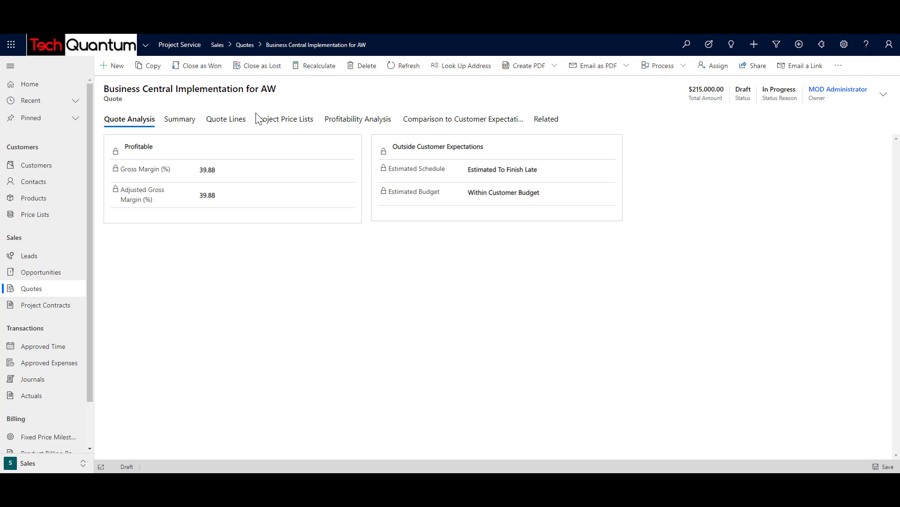
click(195, 130)
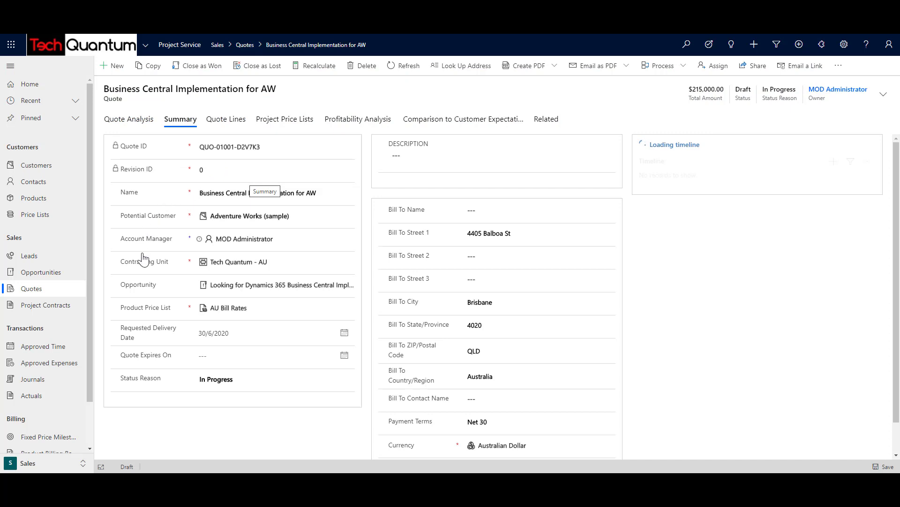
drag(223, 121, 226, 125)
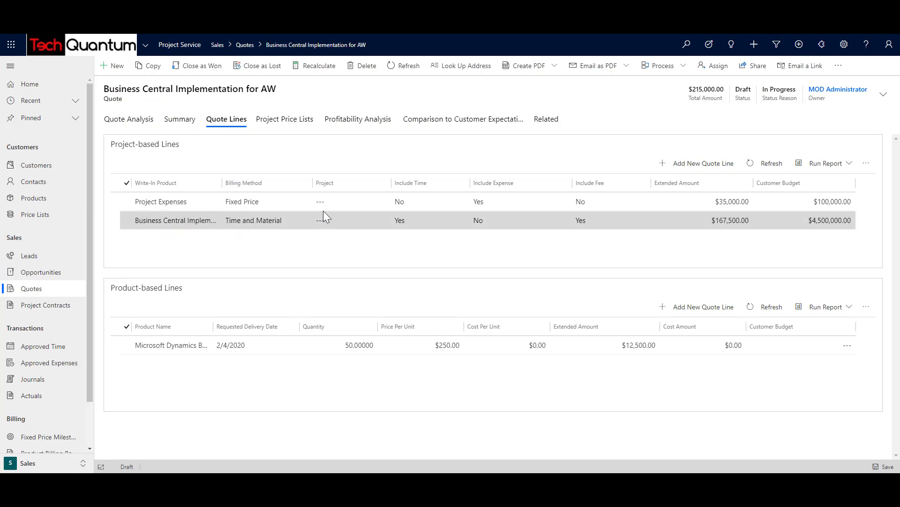
click(298, 222)
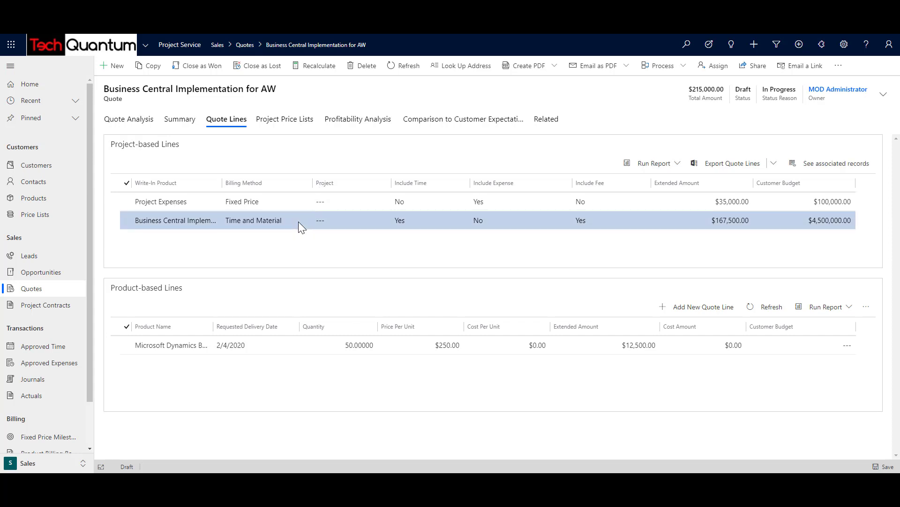
double_click(299, 222)
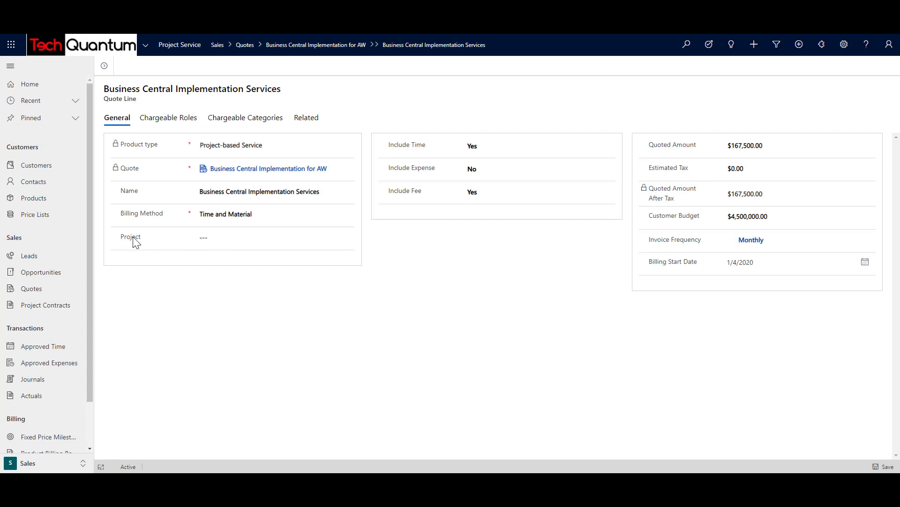
Start a new project from the quote line, named "Business Central Implementation for AW" and described as "Business Central Implementation for Adventure Works".
click(211, 238)
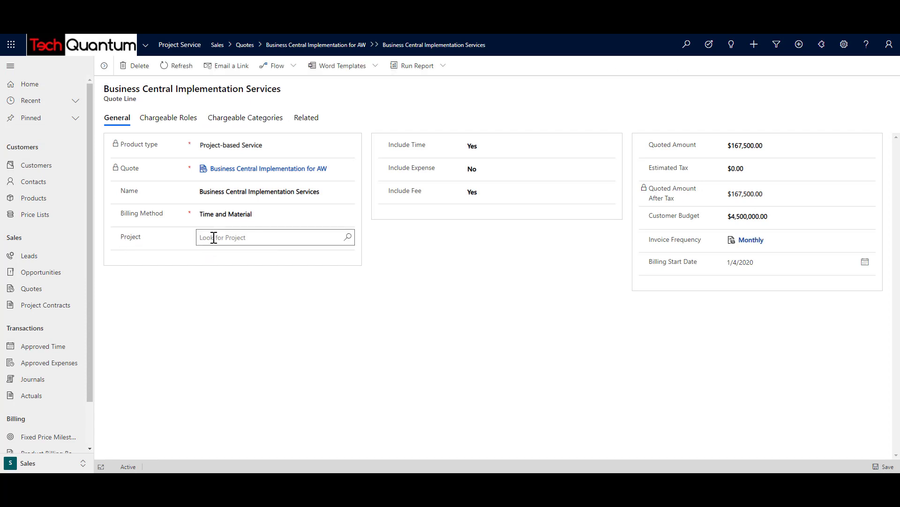
click(348, 237)
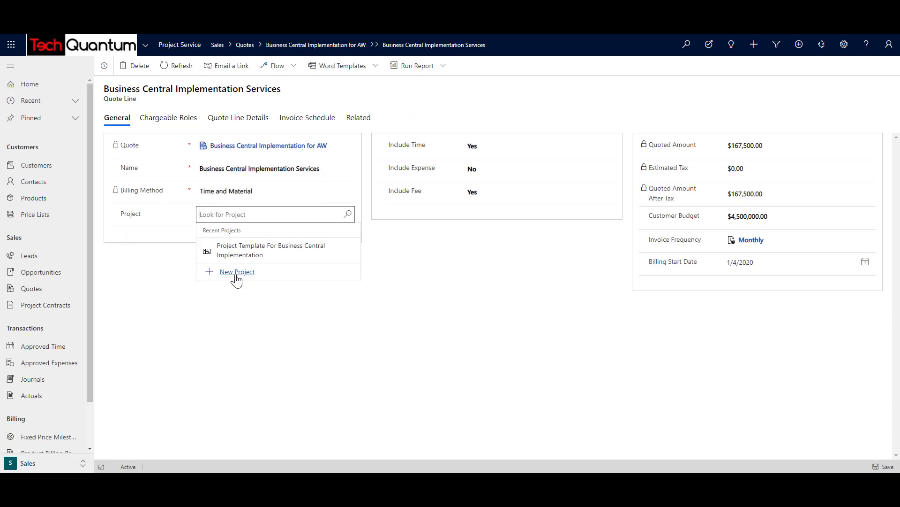
click(237, 272)
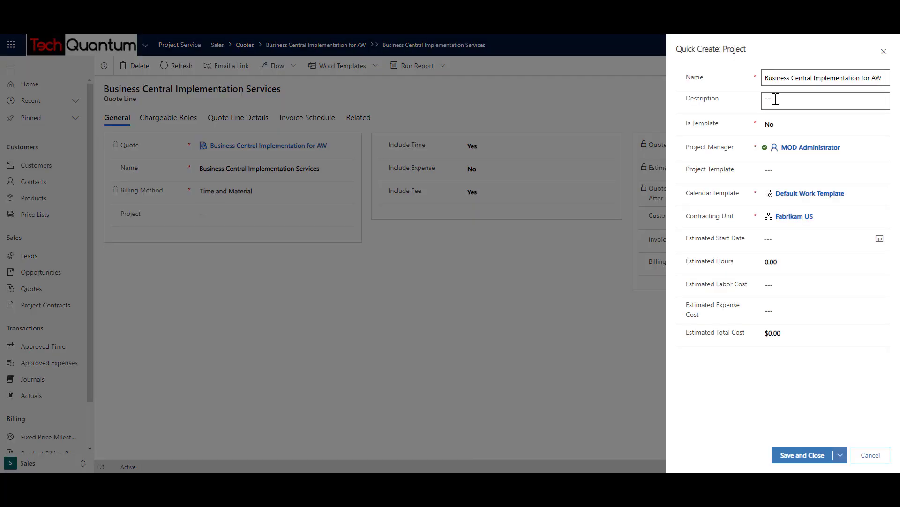
click(774, 100)
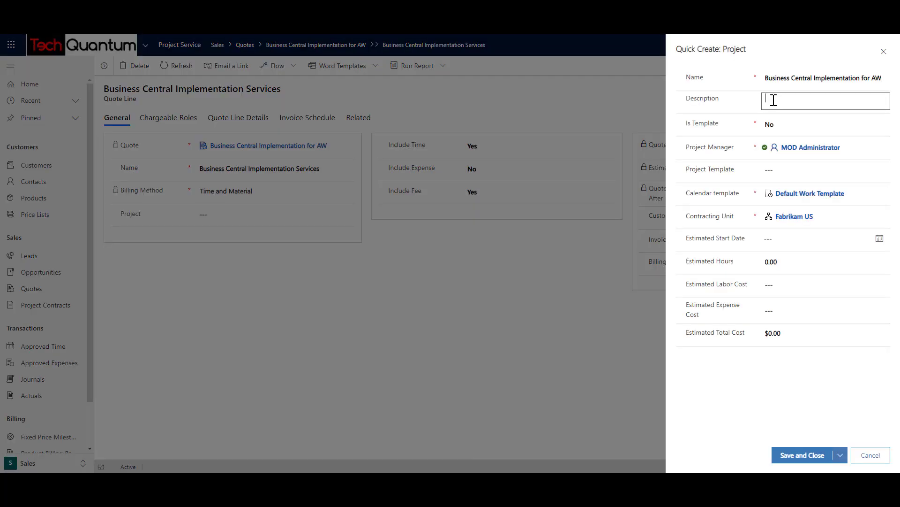
text(Business Central Implementation for Adventure Works)
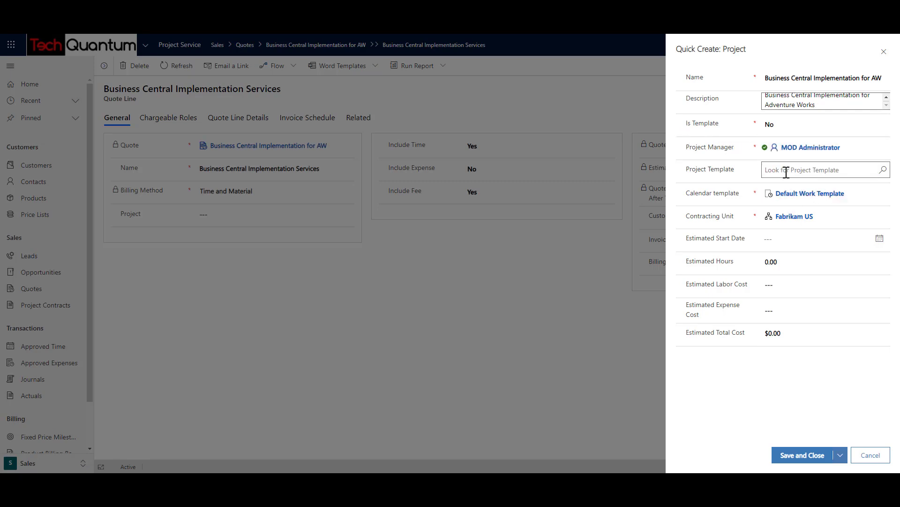
Apply Project Template For Business Central Implementation, contracting unit Tech Quantum - AU and estimated start date 1/6/2020 to the new project, and save it.
click(885, 171)
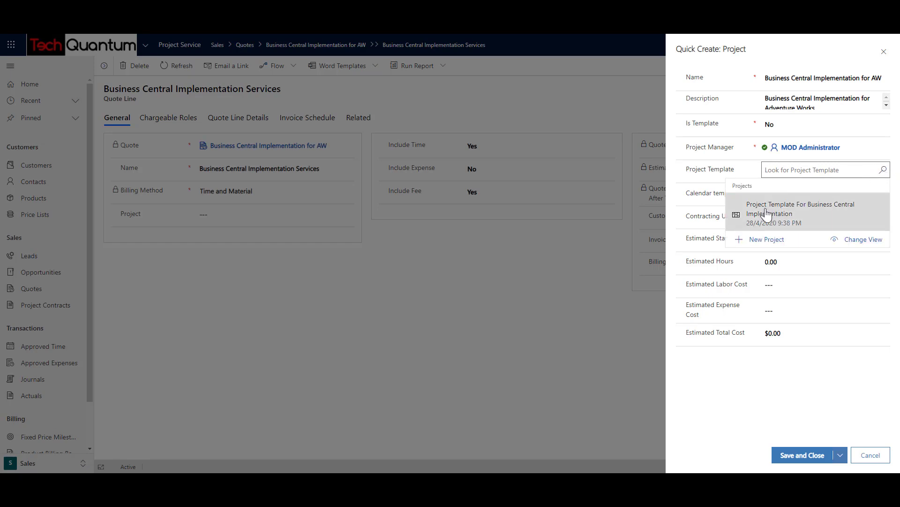
click(768, 214)
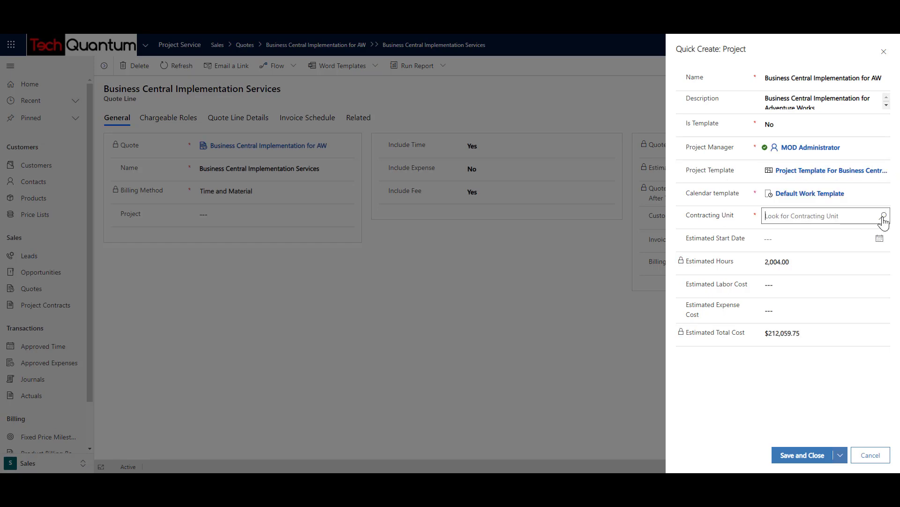
click(883, 218)
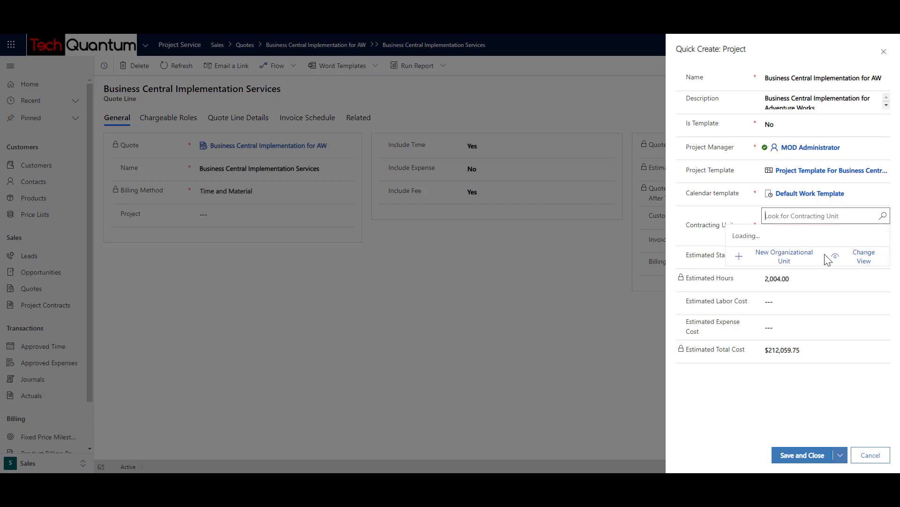
scroll(824, 277, down, 5)
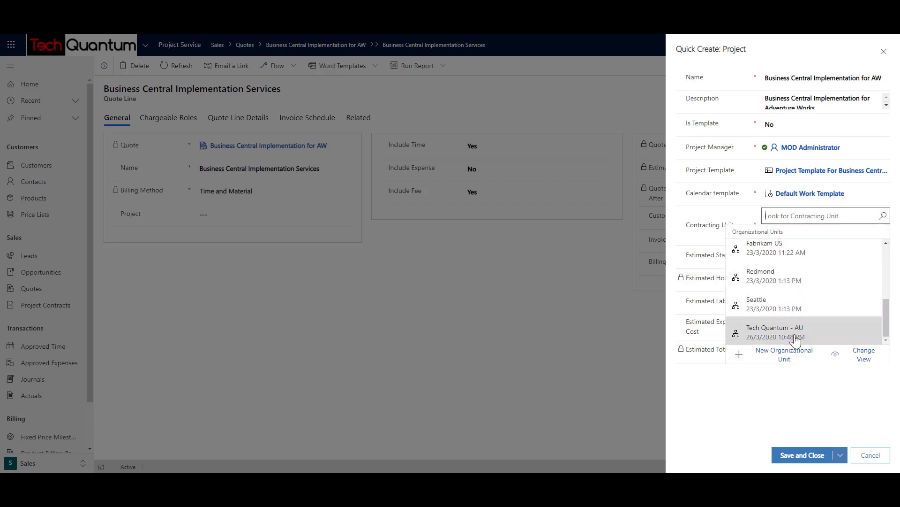
click(795, 333)
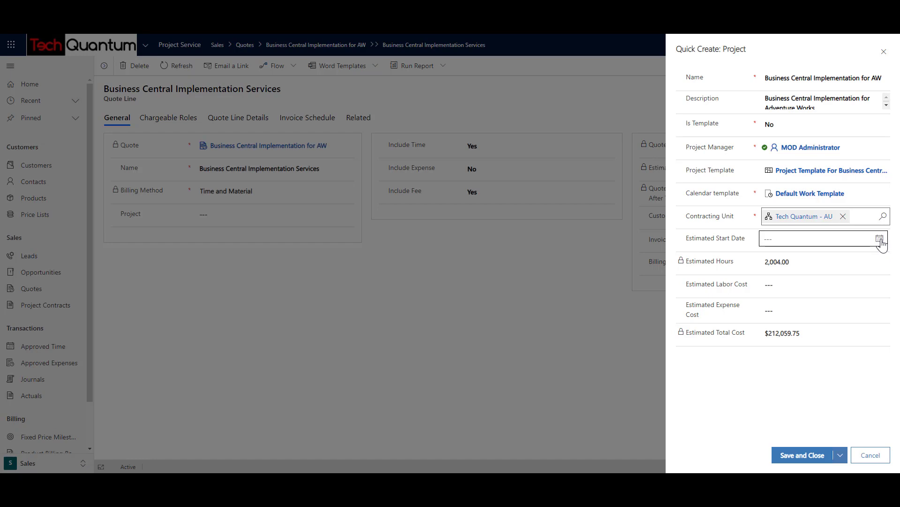
click(879, 240)
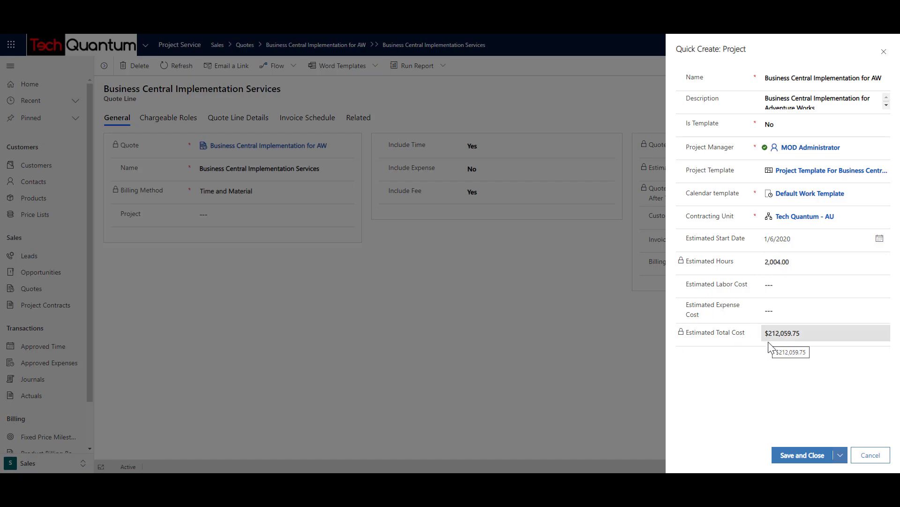
click(799, 462)
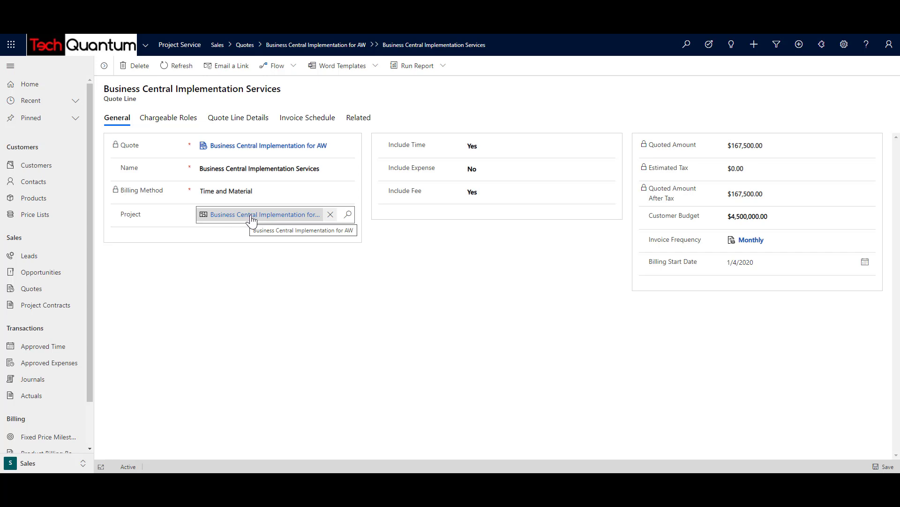
Open the quote line's new project and examine its schedule of tasks and resources and its summary estimates.
click(252, 215)
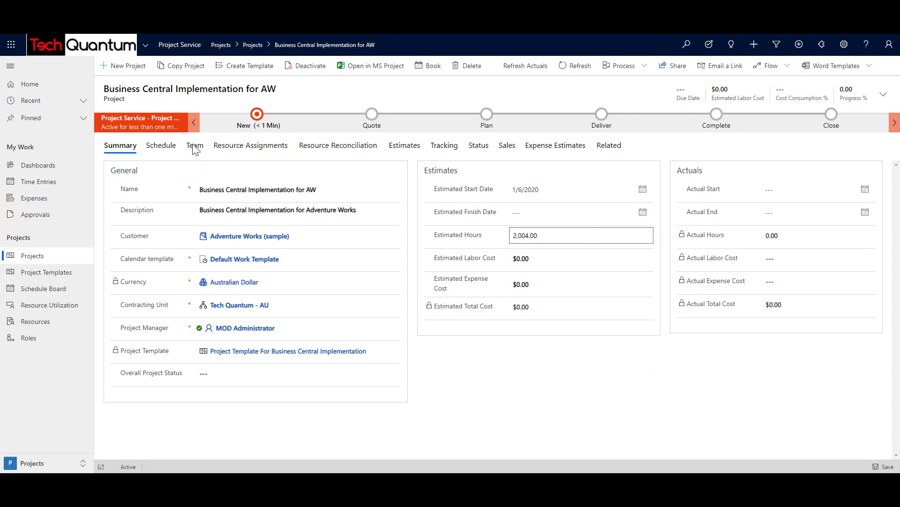
click(161, 150)
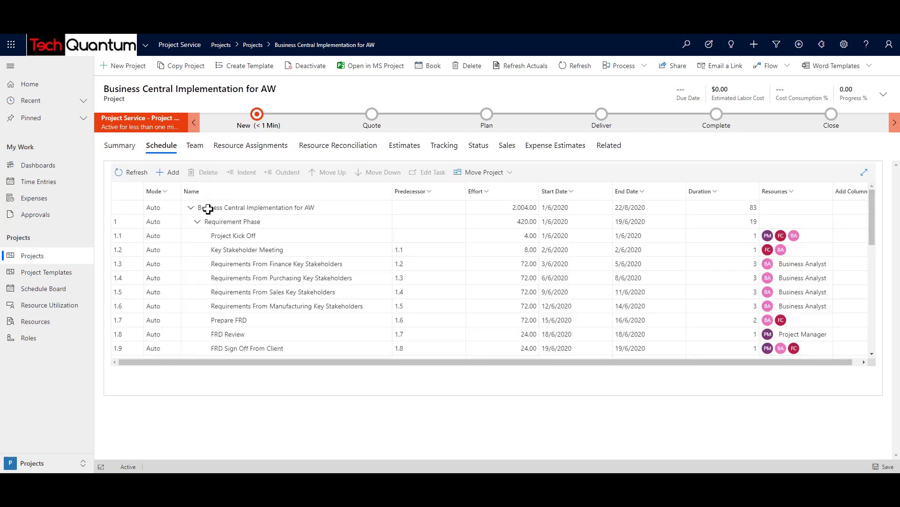
scroll(236, 236, down, 5)
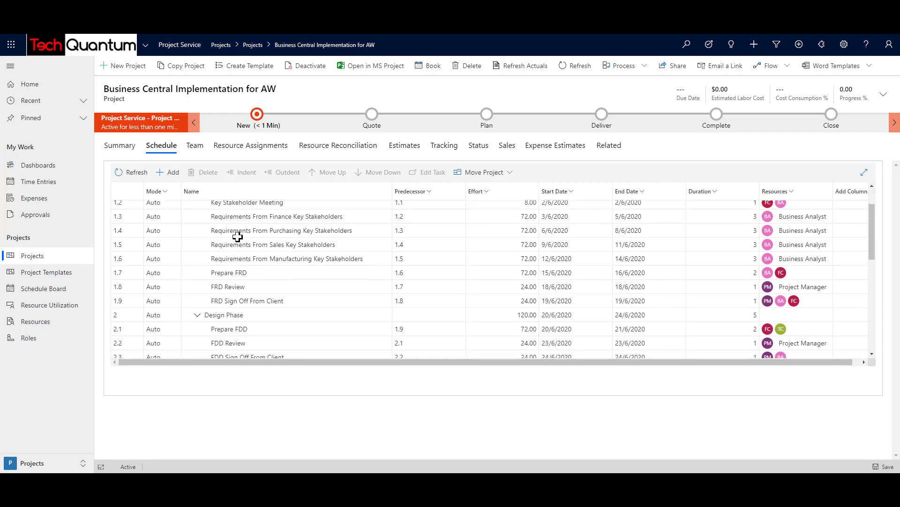
scroll(241, 239, down, 7)
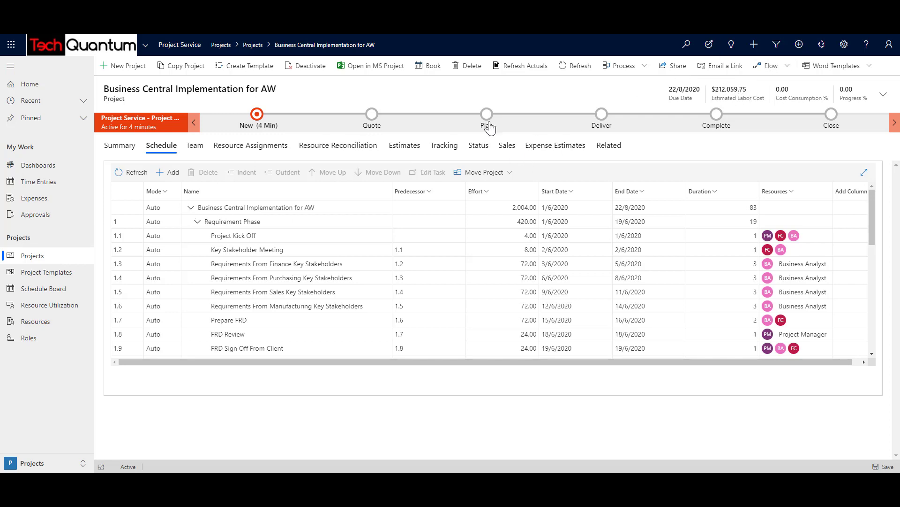
click(118, 149)
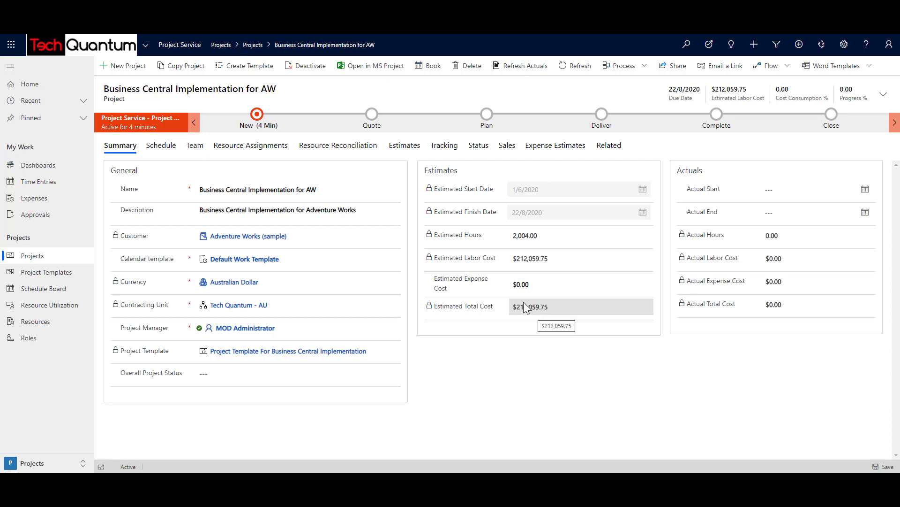
click(161, 149)
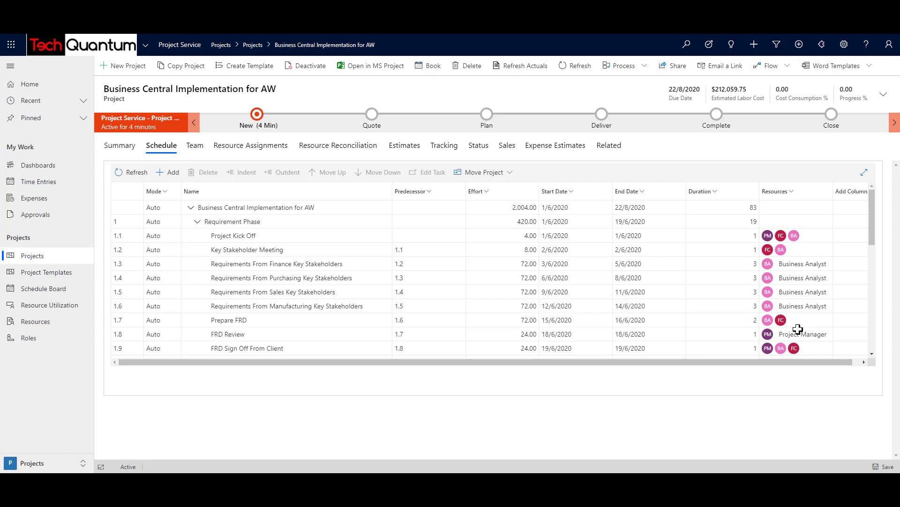
scroll(791, 291, down, 1)
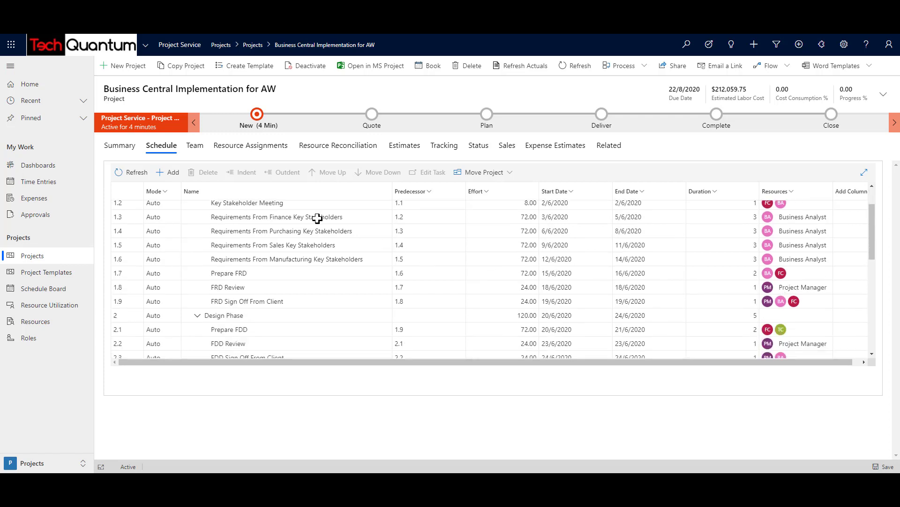
Examine the project's team members, then its cost estimates by role and the available grouping and time-phasing options.
click(195, 146)
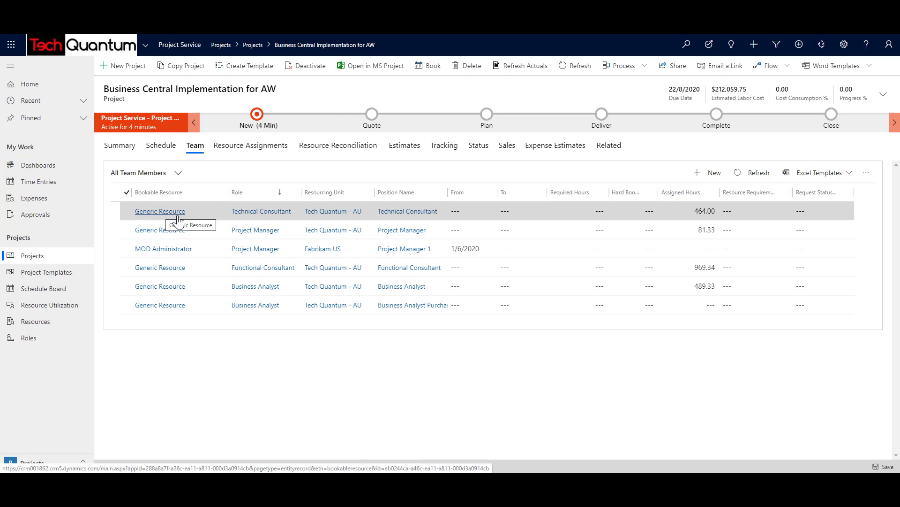
click(411, 149)
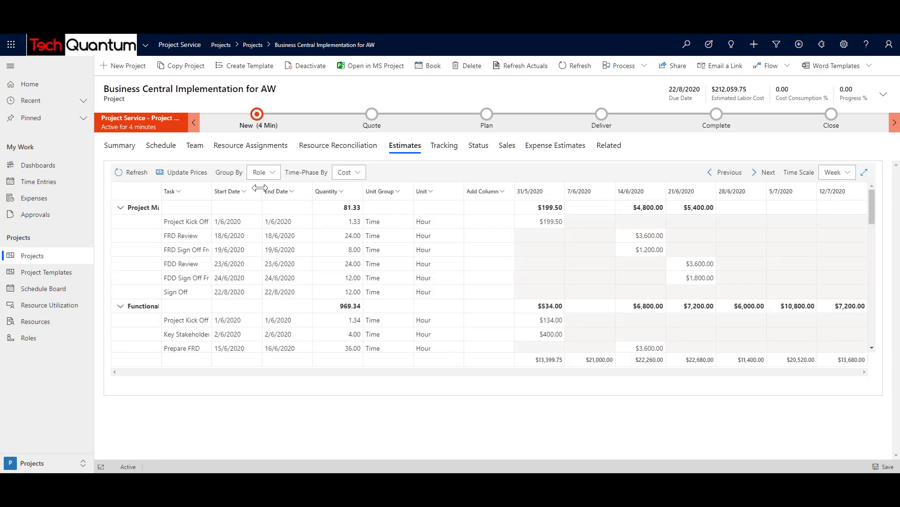
click(275, 176)
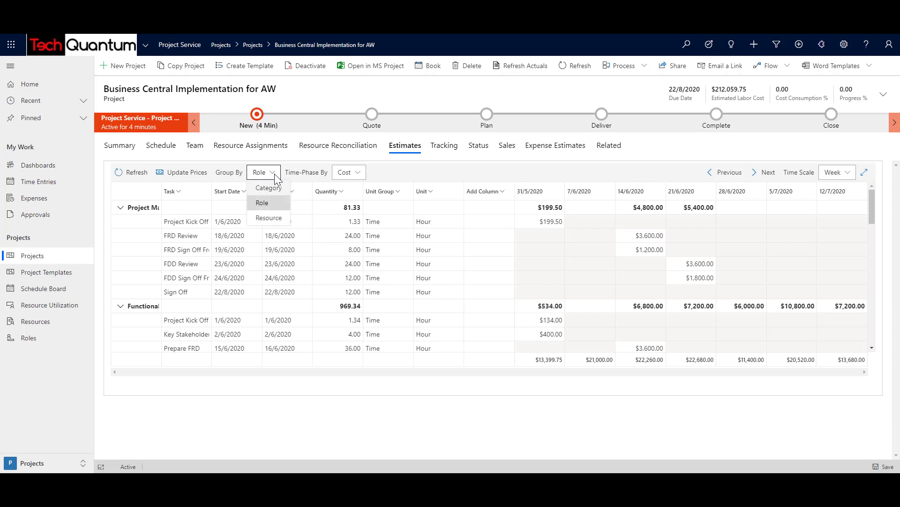
click(361, 173)
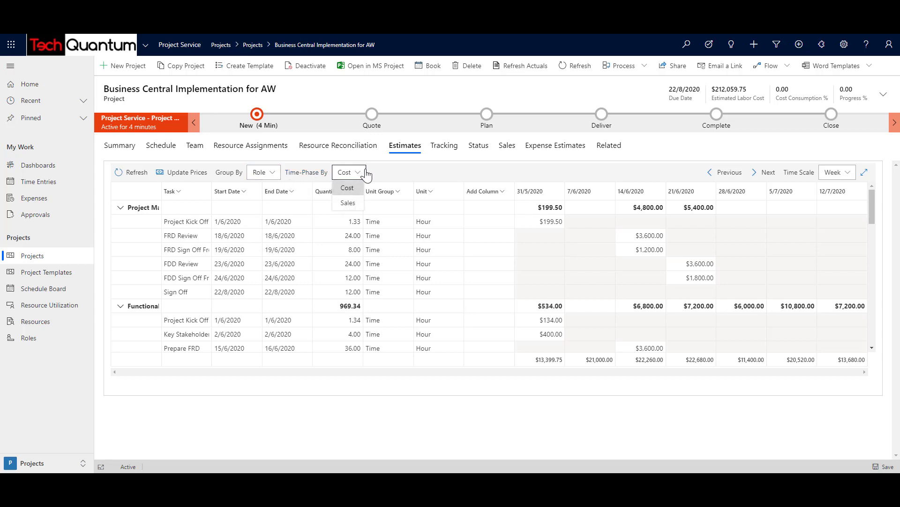
click(154, 207)
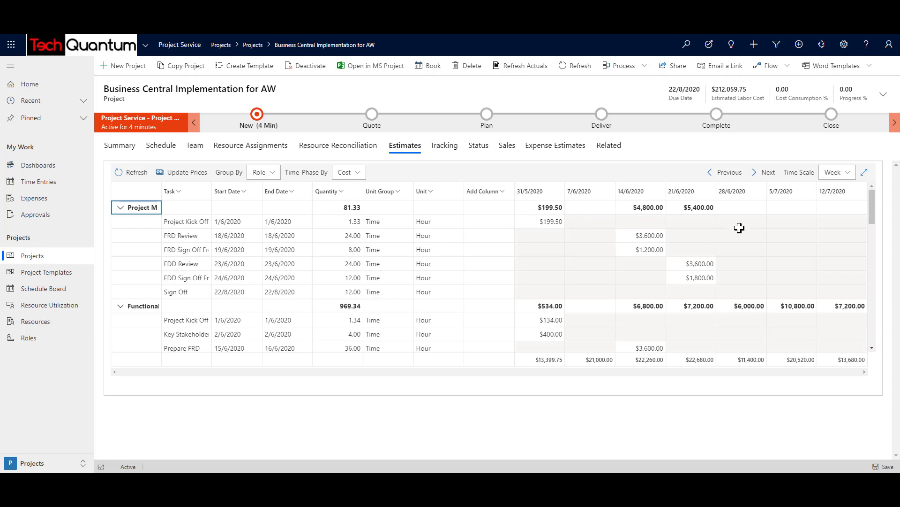
Set the estimates' time scale to Month and review the monthly cost estimates for each role.
click(848, 174)
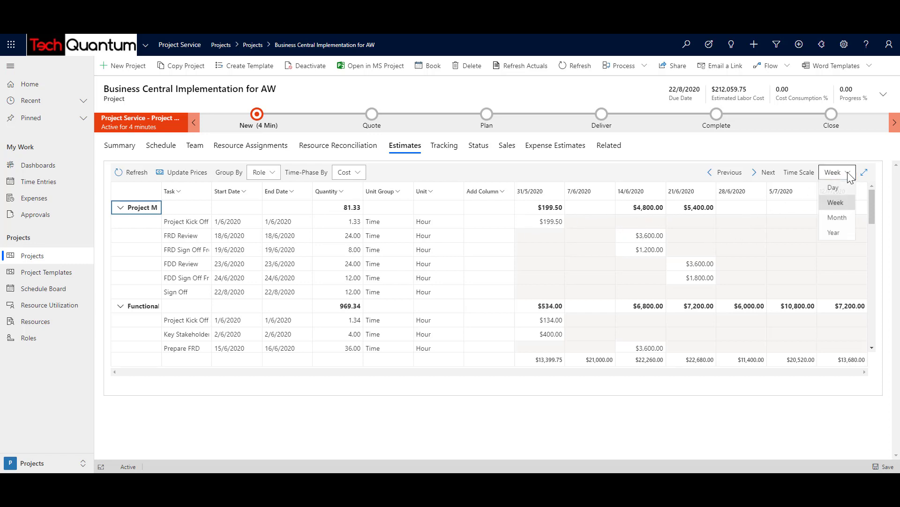
click(845, 219)
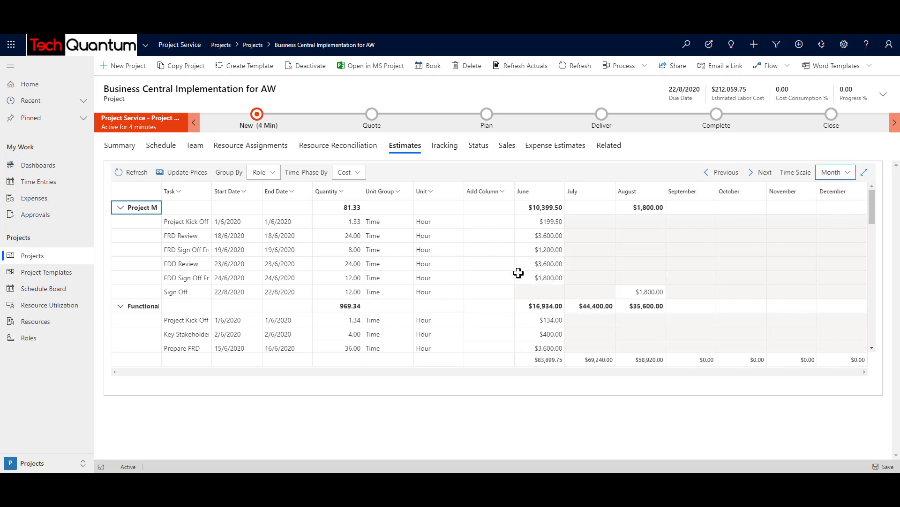
scroll(473, 280, down, 5)
scroll(354, 294, up, 3)
scroll(165, 277, down, 5)
scroll(175, 289, down, 5)
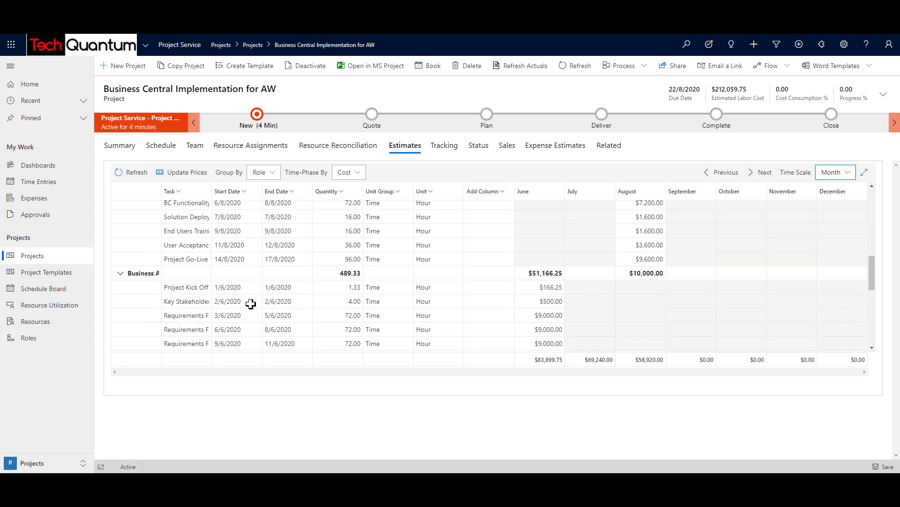
scroll(527, 316, up, 5)
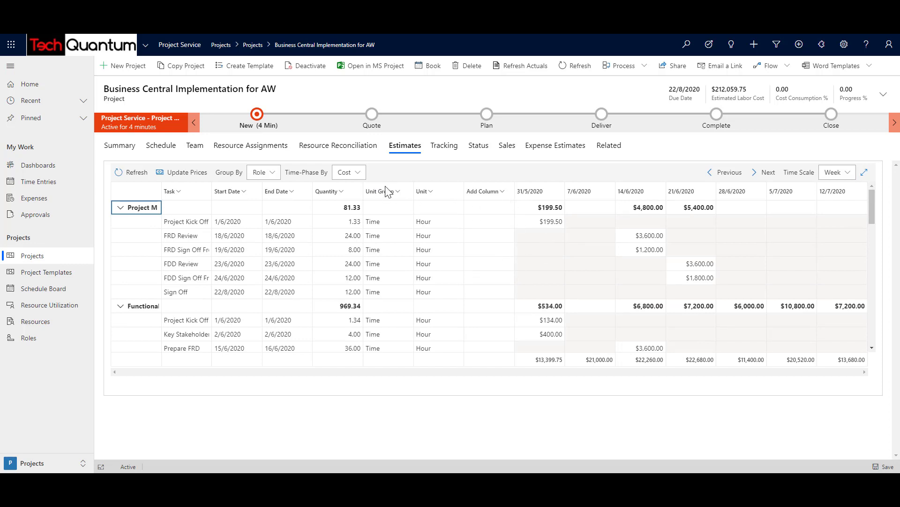
Time-phase the project estimates by Sales to view the sales prices per role and task.
click(358, 173)
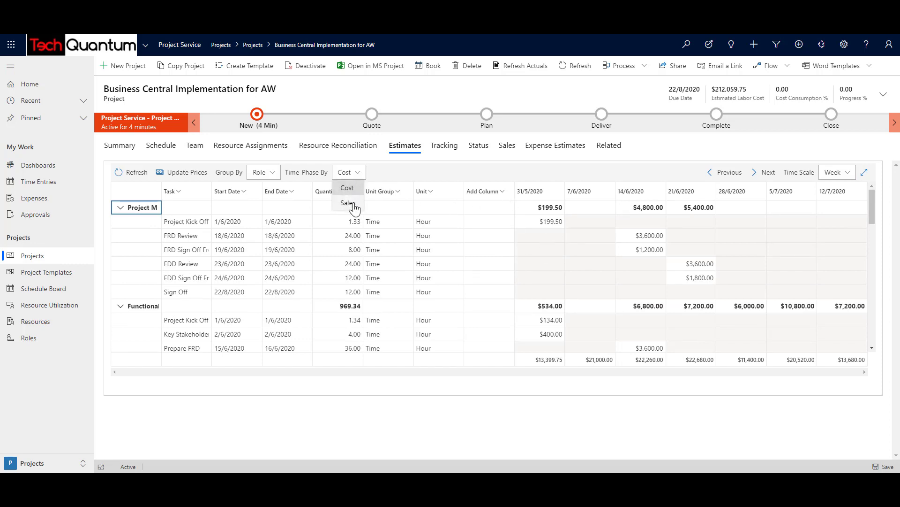
click(348, 204)
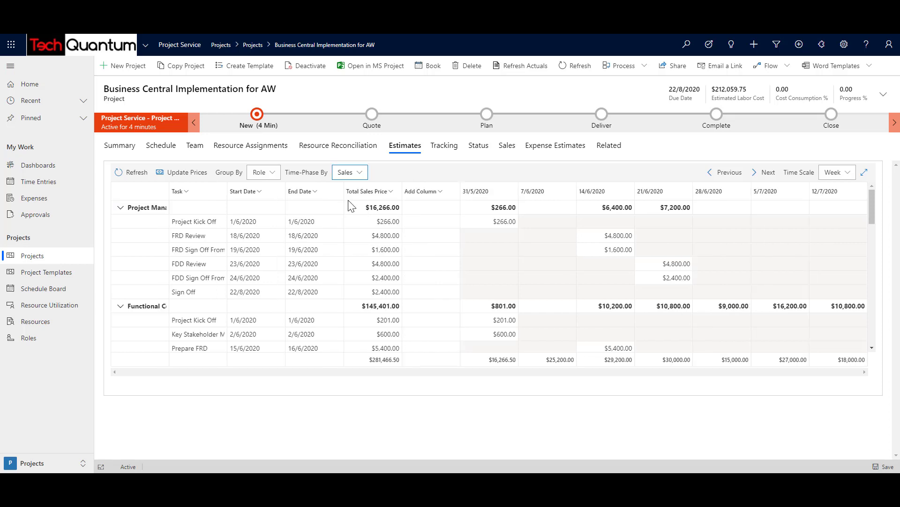